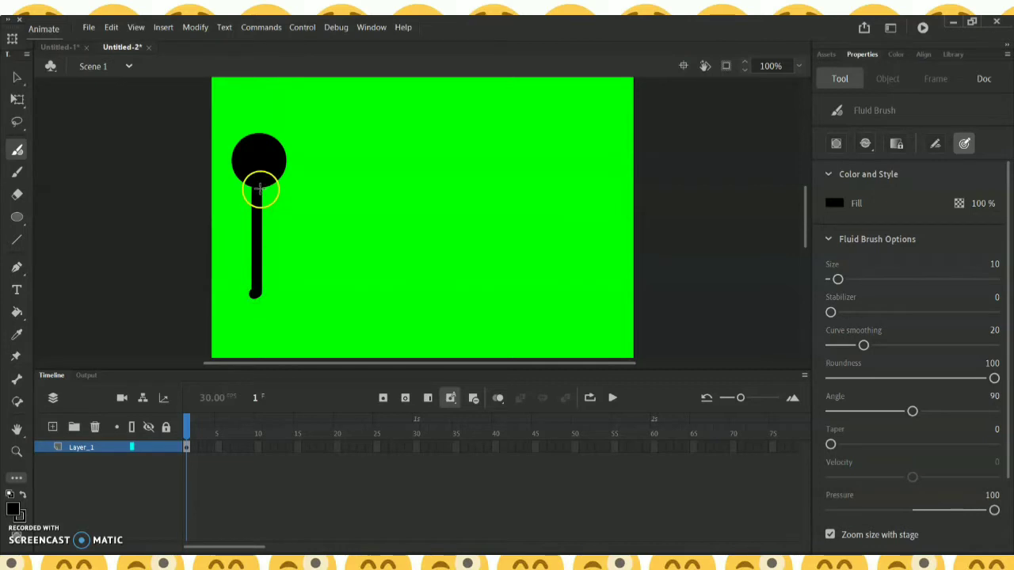
# Step: Paint two bent arms below the head and two legs with feet at the base of the body in black with the Fluid Brush
pyautogui.moveTo(256, 187); pyautogui.dragTo(279, 206)
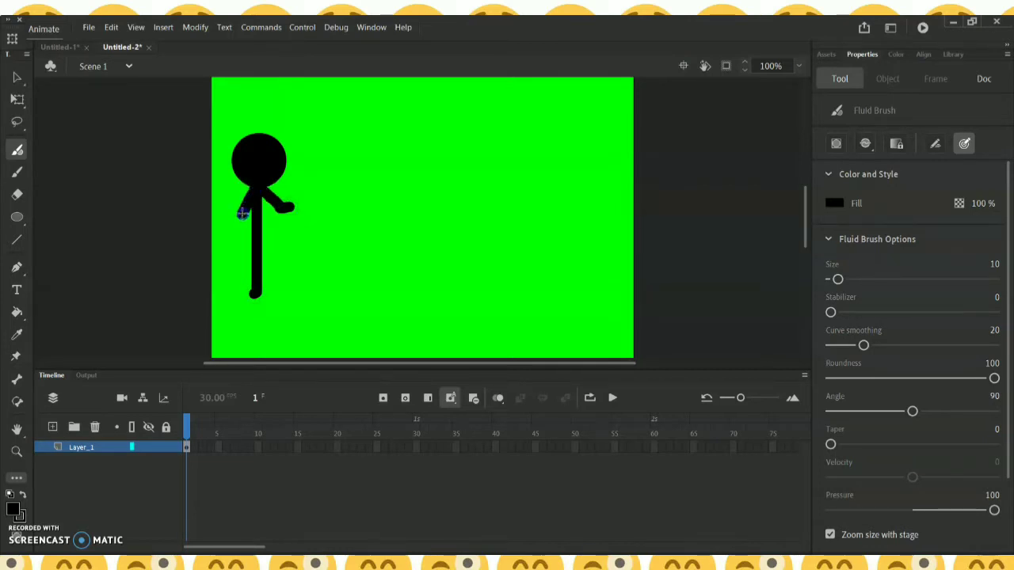
pyautogui.moveTo(237, 221); pyautogui.dragTo(226, 226)
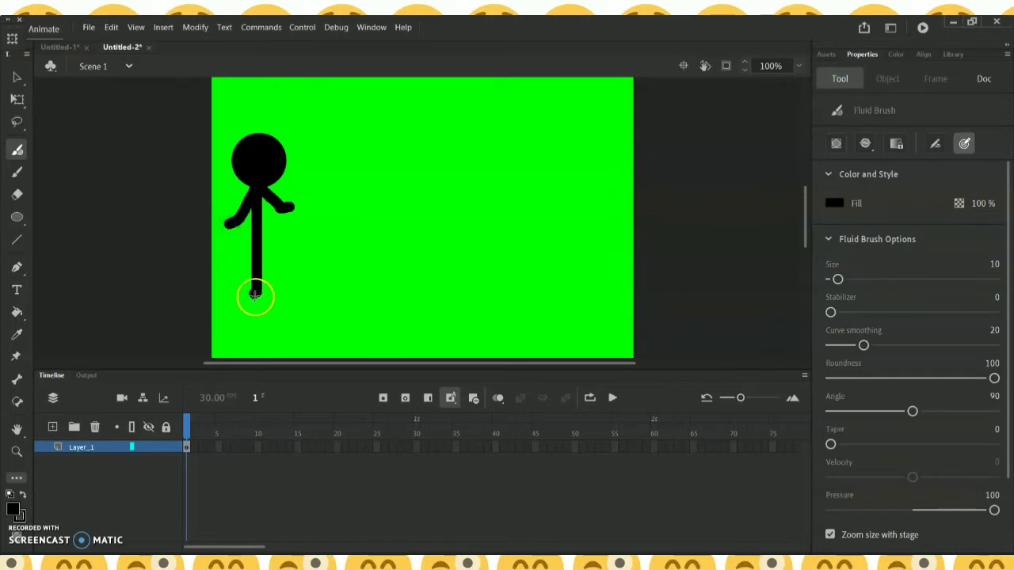
pyautogui.moveTo(259, 294); pyautogui.dragTo(228, 319)
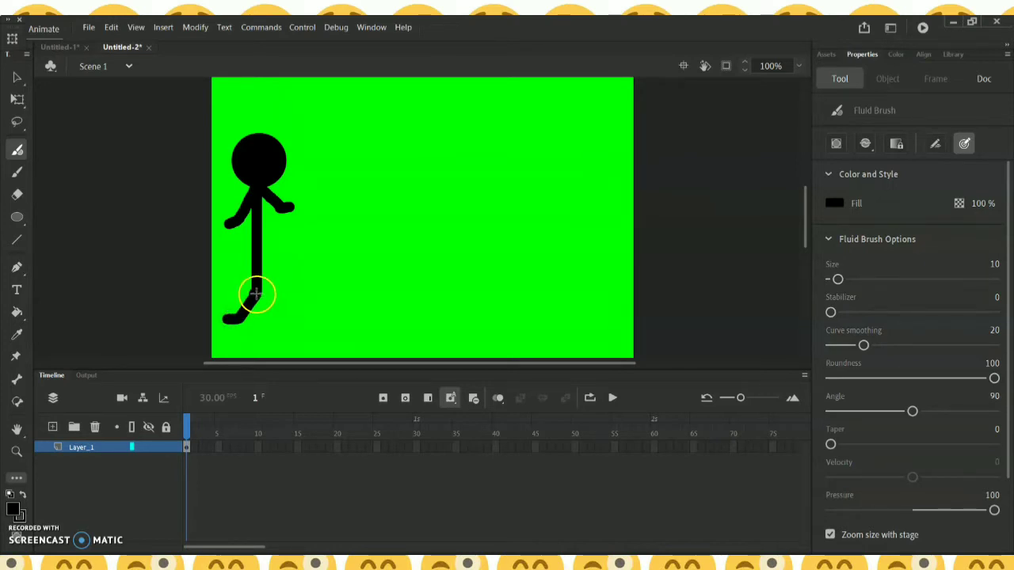
pyautogui.moveTo(262, 302); pyautogui.dragTo(293, 321)
# Step: Rename the drawing's layer to STICK_FIGURE
pyautogui.click(87, 448)
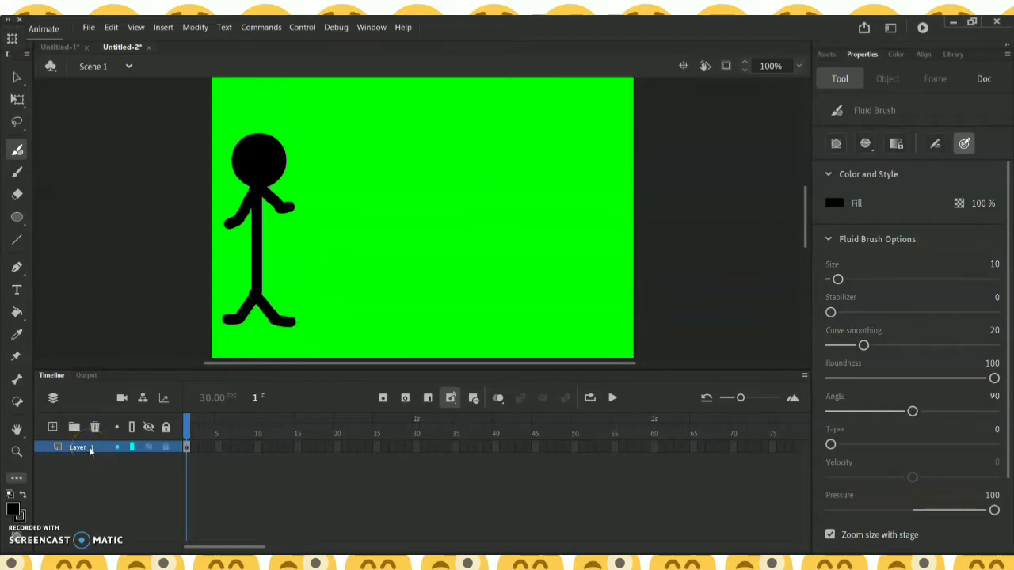
pyautogui.doubleClick(89, 449)
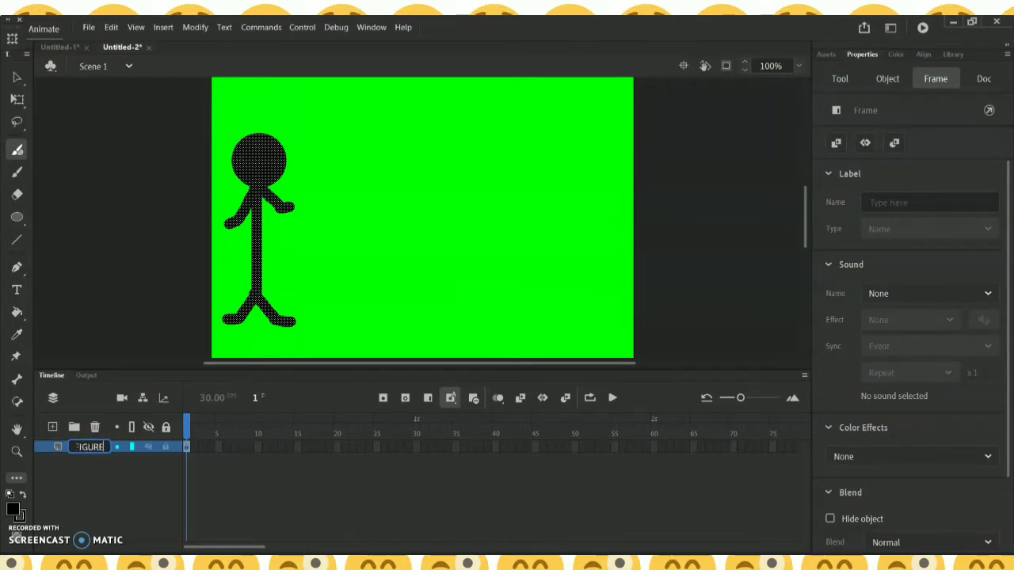
pyautogui.press('Return')
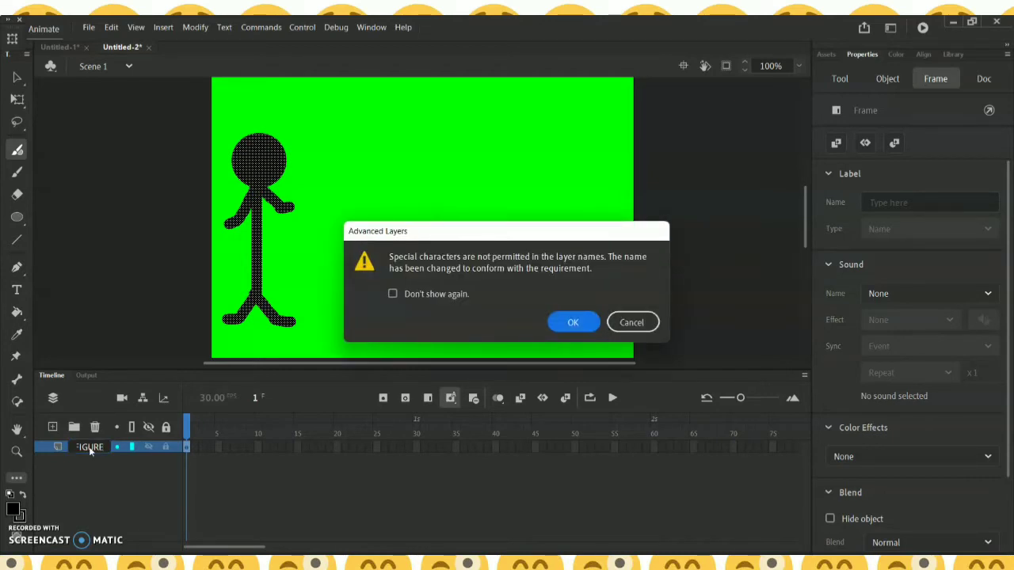
pyautogui.press('Return')
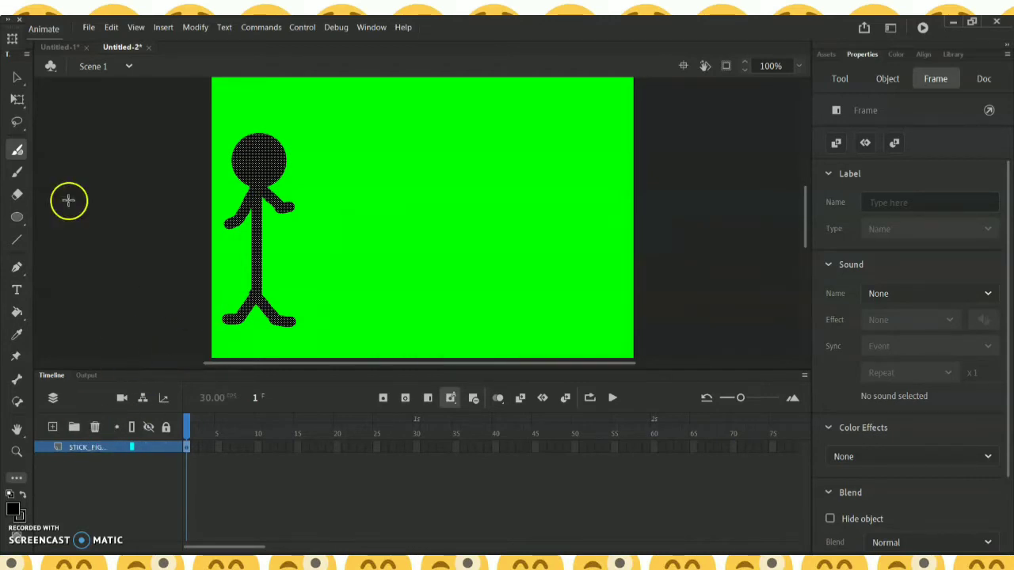
# Step: Deselect the stick figure and activate the Bone tool
pyautogui.click(17, 73)
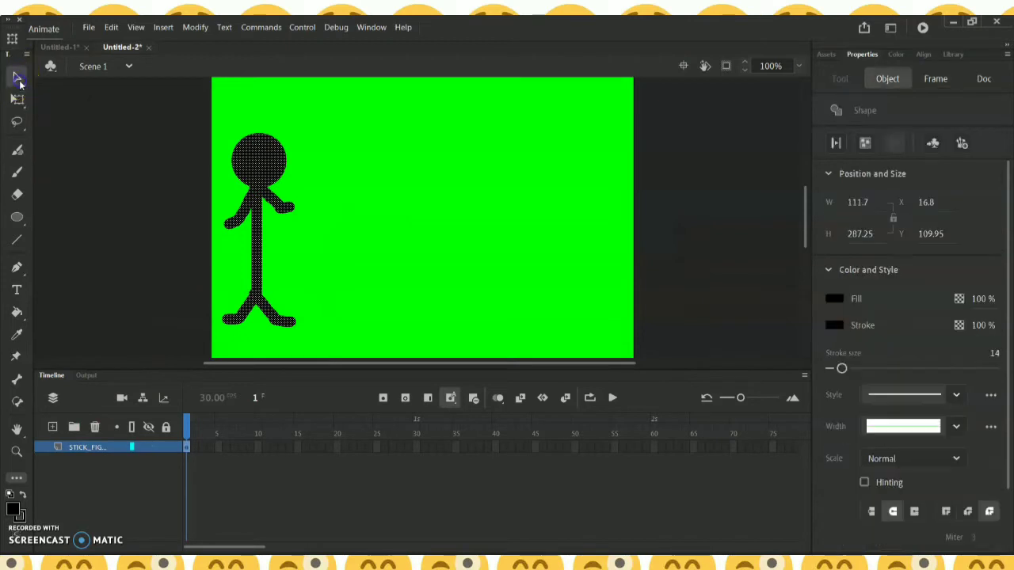
pyautogui.click(85, 280)
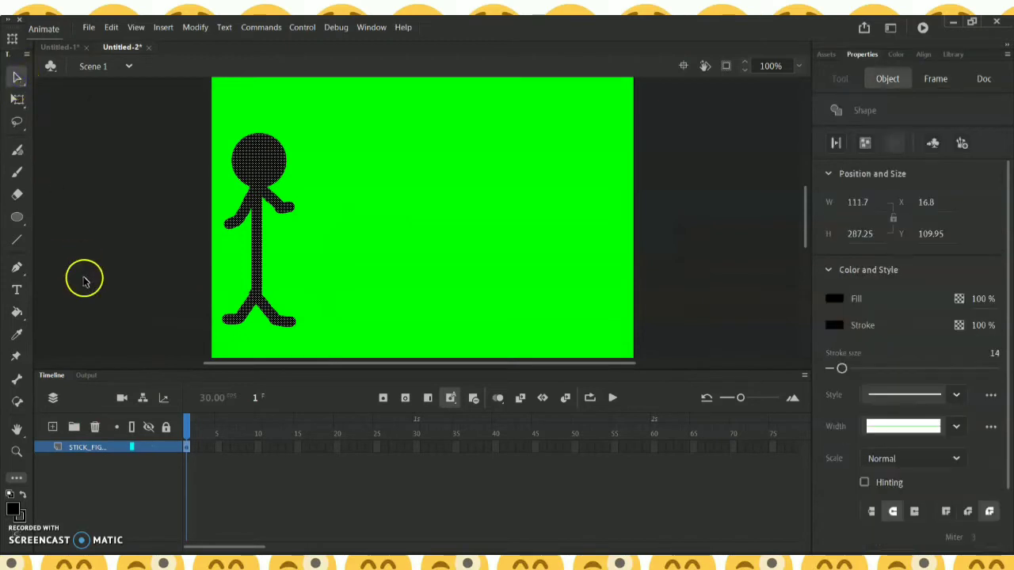
pyautogui.click(16, 382)
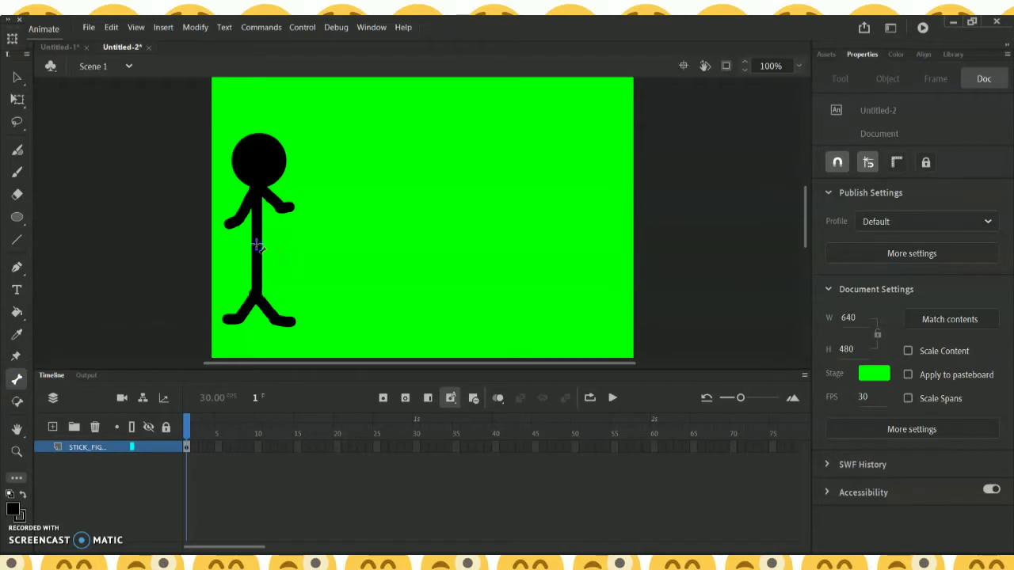
pyautogui.moveTo(250, 246); pyautogui.dragTo(252, 200)
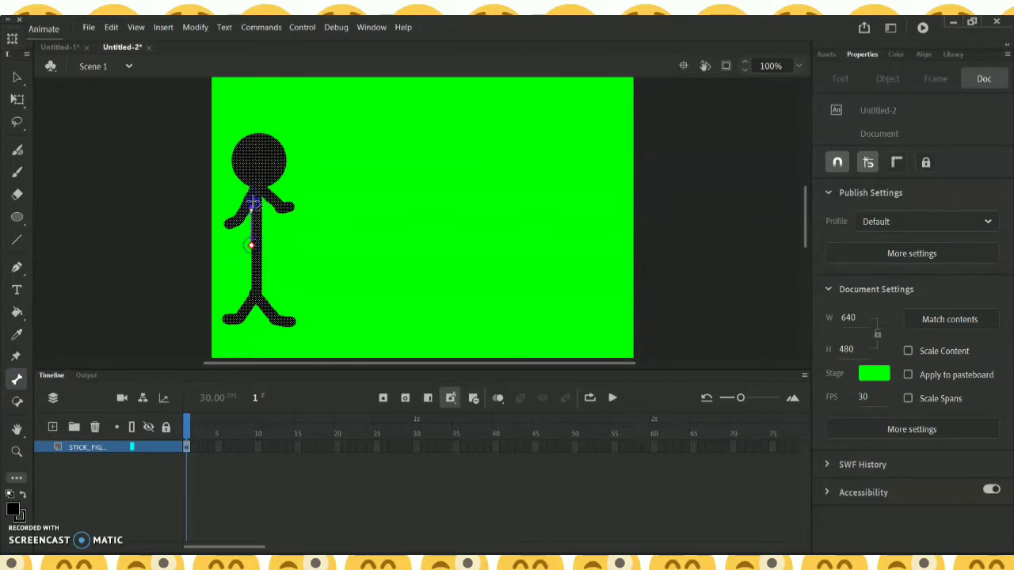
pyautogui.moveTo(254, 203); pyautogui.dragTo(254, 203)
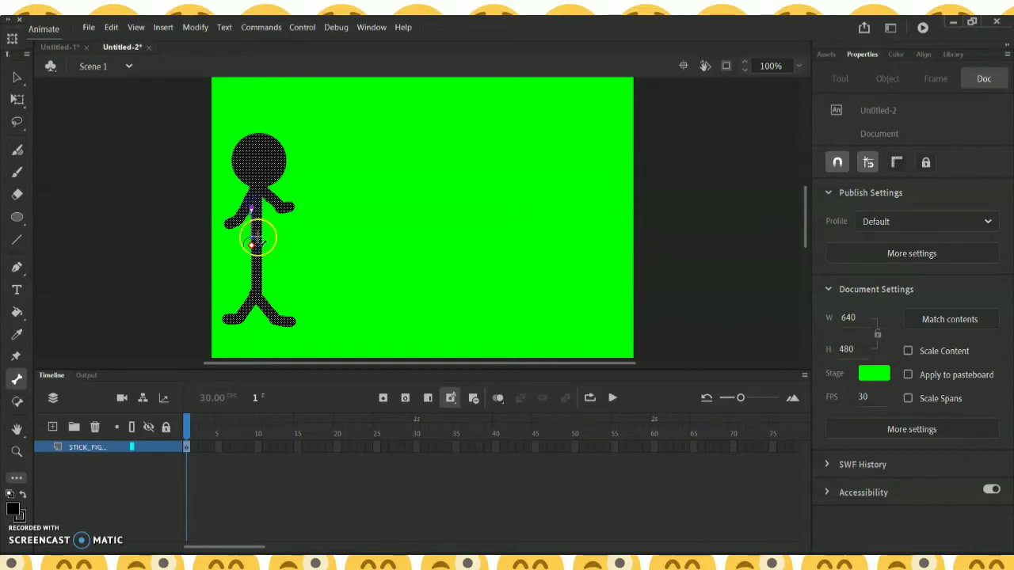
pyautogui.hotkey('ctrl', 'z')
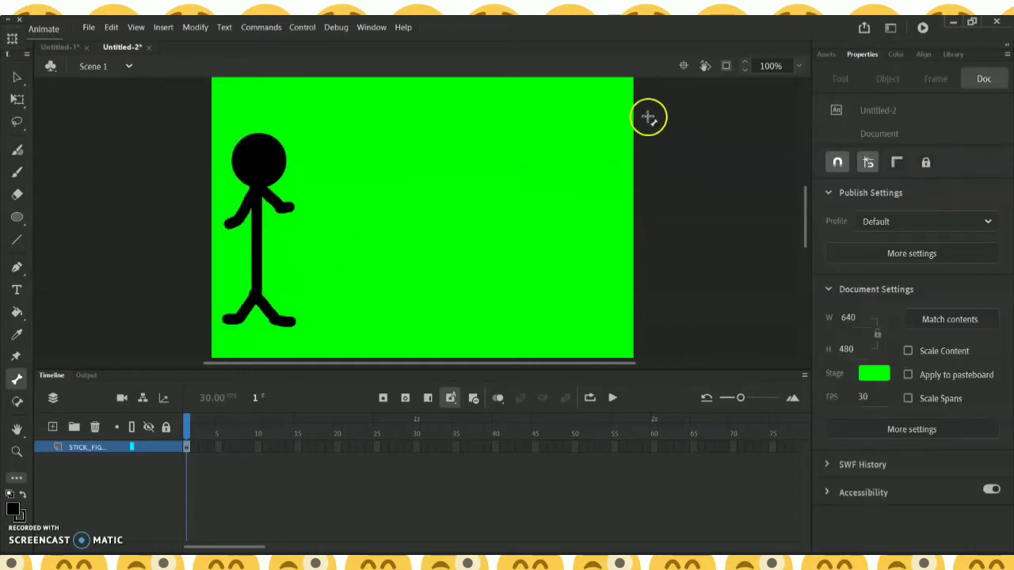
# Step: Draw connected bones from the middle of the torso up to the shoulders and along the left arm to the hand
pyautogui.scroll(2, 529, 144)
pyautogui.scroll(1, 528, 143)
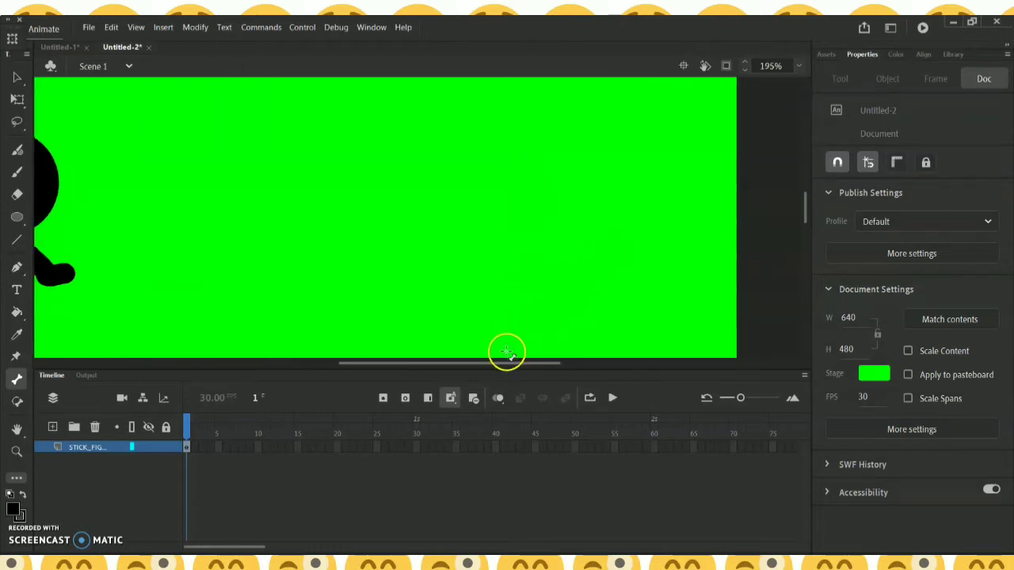
pyautogui.moveTo(500, 366); pyautogui.dragTo(419, 373)
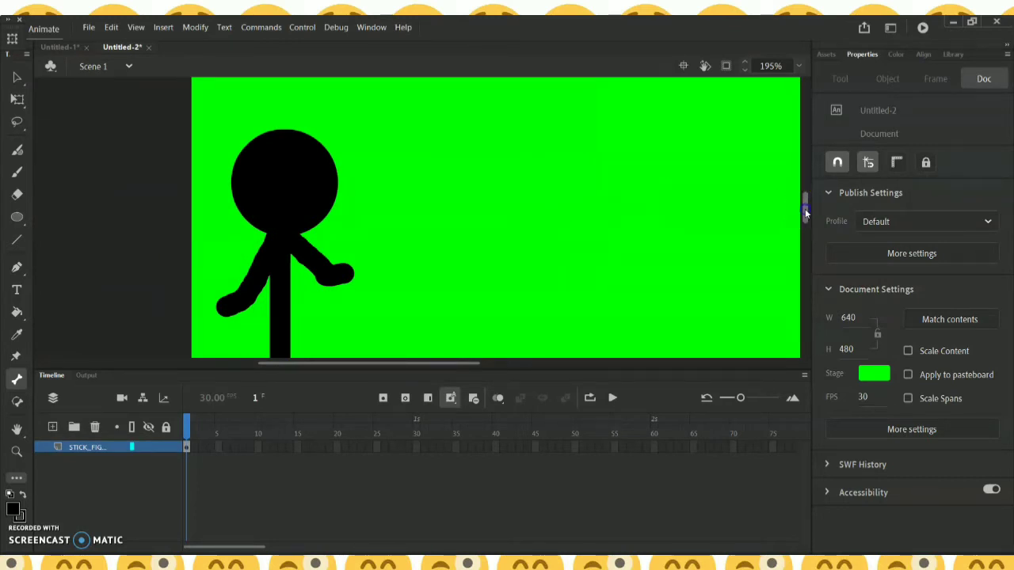
pyautogui.moveTo(804, 203); pyautogui.dragTo(806, 218)
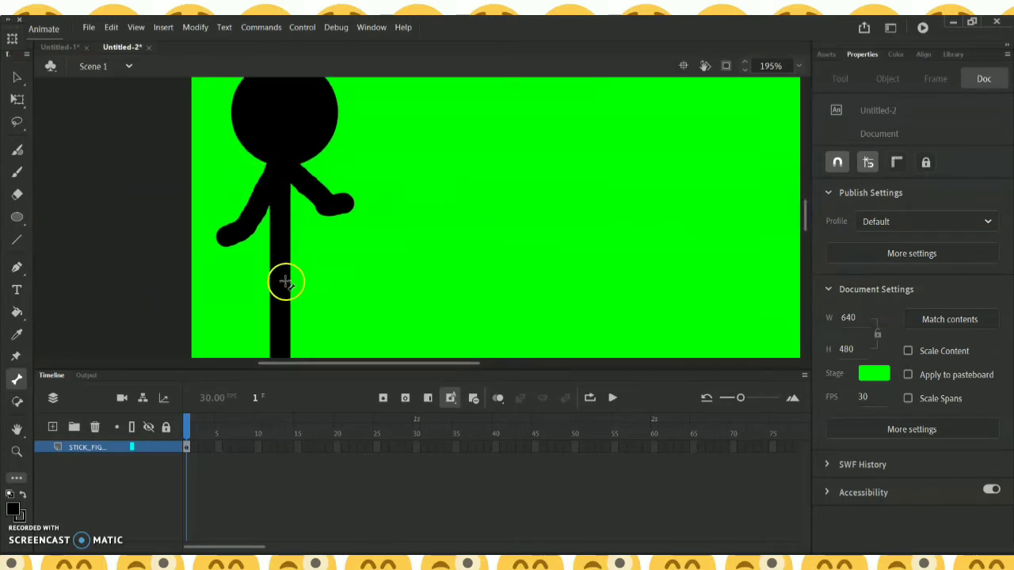
pyautogui.moveTo(279, 280)
pyautogui.mouseDown()
pyautogui.moveTo(274, 178)
pyautogui.moveTo(278, 186)
pyautogui.moveTo(227, 232)
pyautogui.moveTo(237, 242)
pyautogui.moveTo(247, 226)
pyautogui.mouseUp()
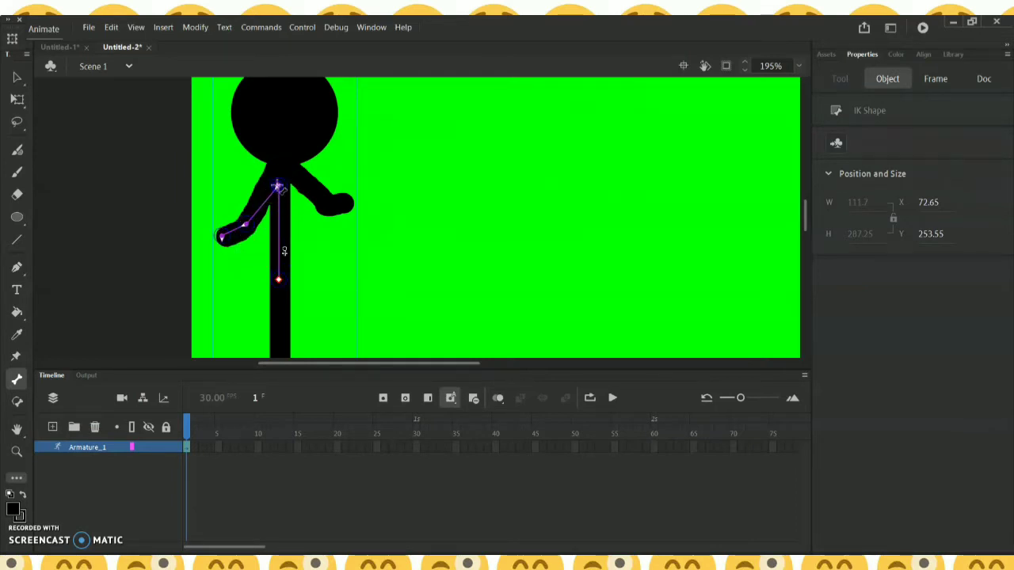
# Step: Add bones from the shoulders up through the head and along the right arm to the hand
pyautogui.moveTo(278, 187); pyautogui.dragTo(284, 129)
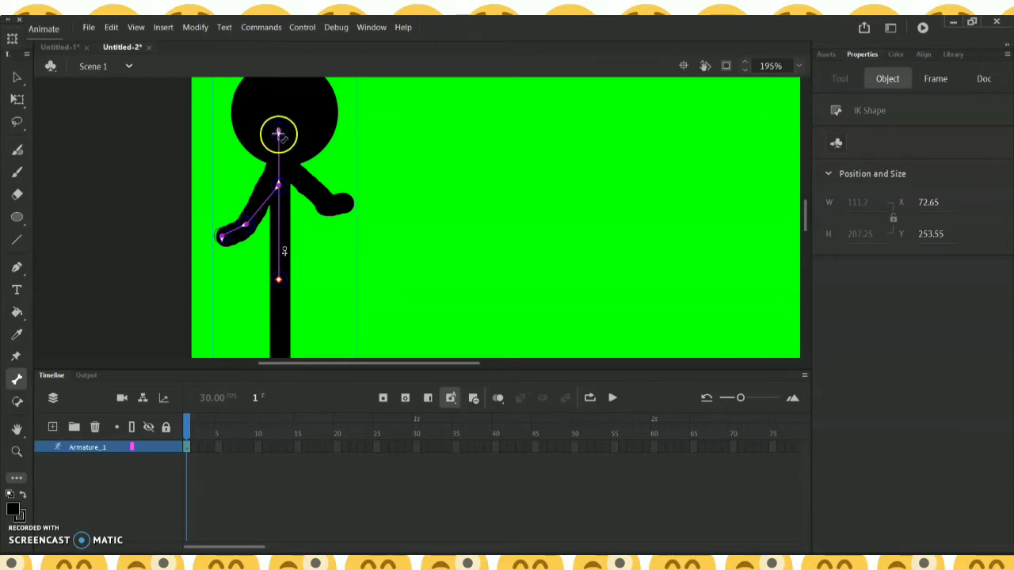
pyautogui.moveTo(278, 109); pyautogui.dragTo(279, 82)
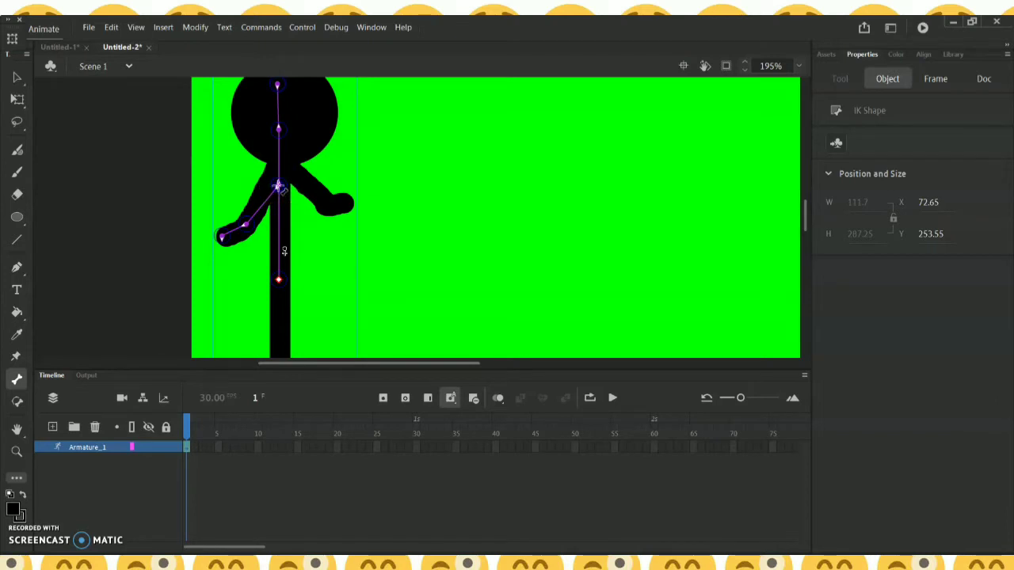
pyautogui.moveTo(292, 170); pyautogui.dragTo(344, 206)
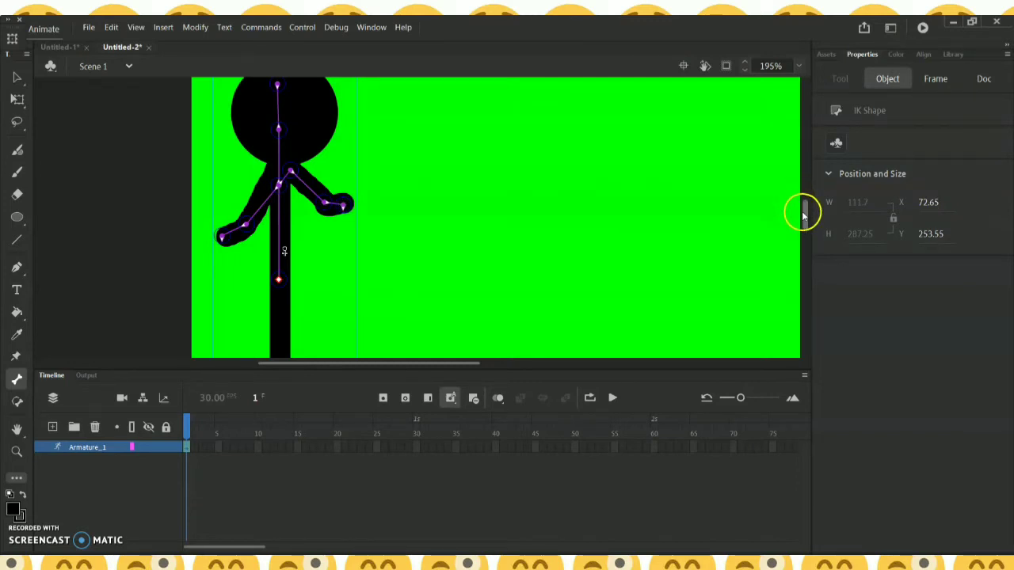
# Step: Add bones from the torso's root joint down to the hips and along both legs to the feet
pyautogui.moveTo(804, 214); pyautogui.dragTo(807, 232)
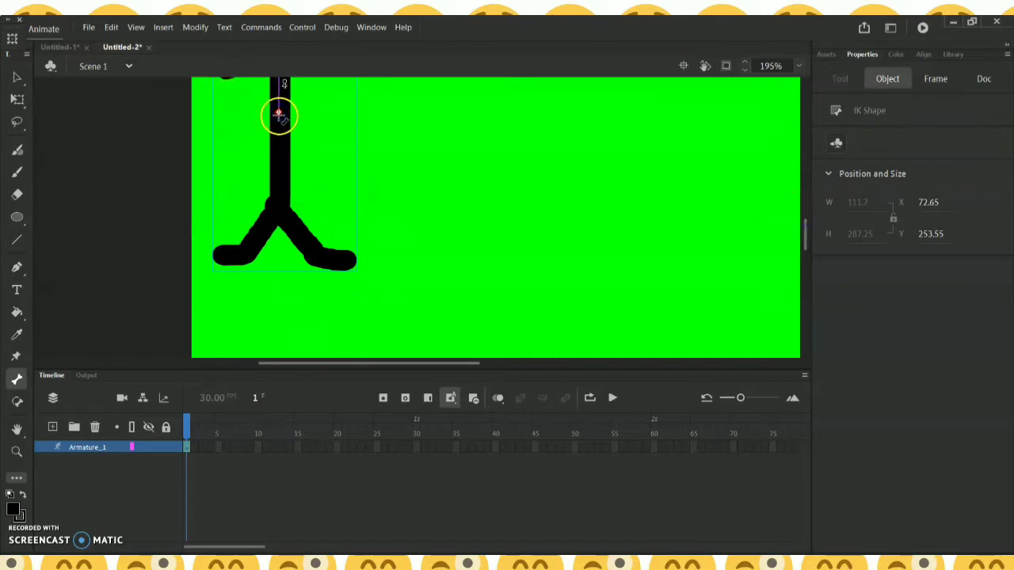
pyautogui.moveTo(278, 115)
pyautogui.mouseDown()
pyautogui.moveTo(277, 204)
pyautogui.moveTo(245, 255)
pyautogui.mouseUp()
pyautogui.click(218, 257)
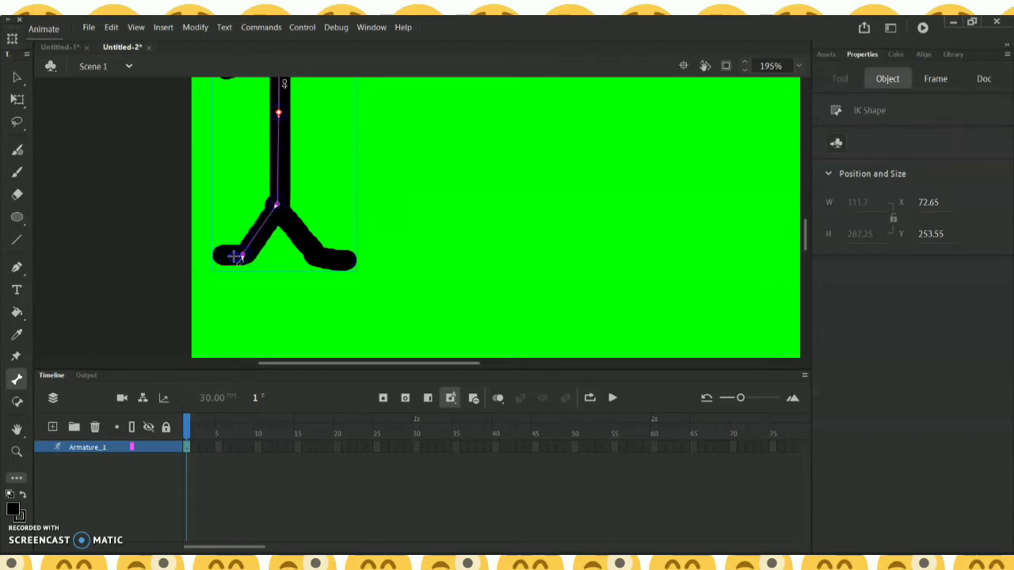
pyautogui.moveTo(244, 256); pyautogui.dragTo(224, 255)
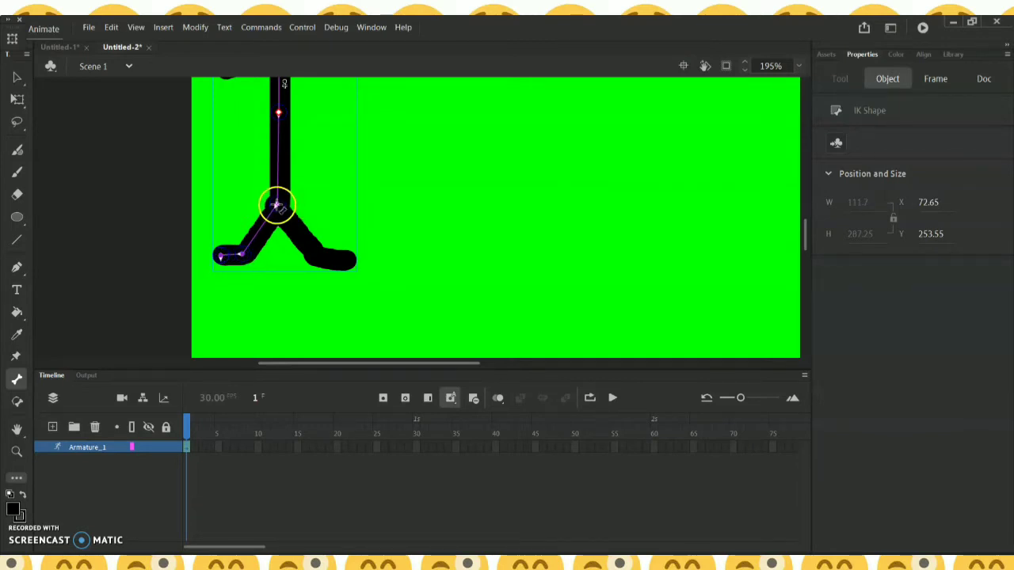
pyautogui.moveTo(277, 207); pyautogui.dragTo(319, 259)
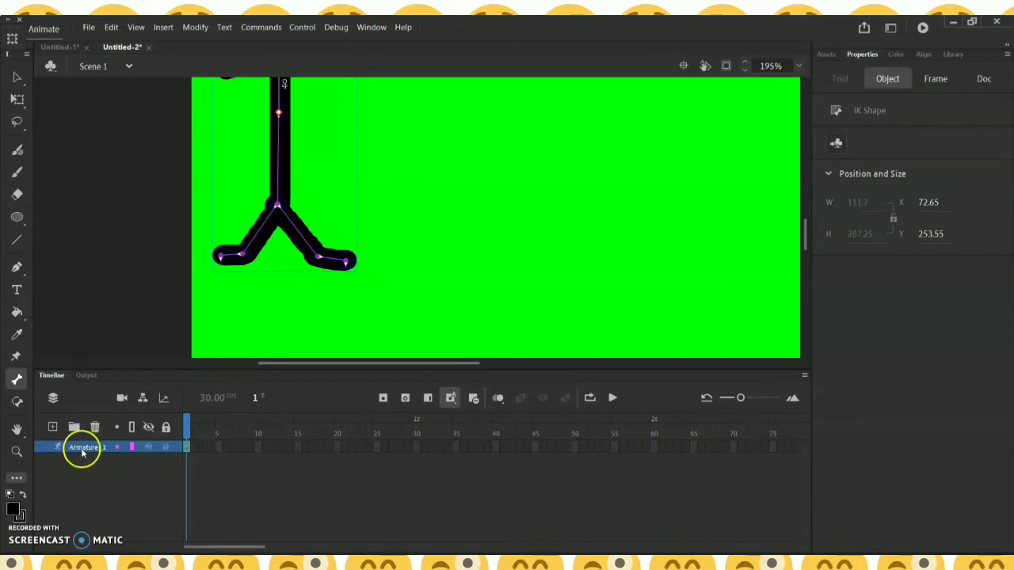
# Step: Rename the armature layer to SF
pyautogui.click(84, 453)
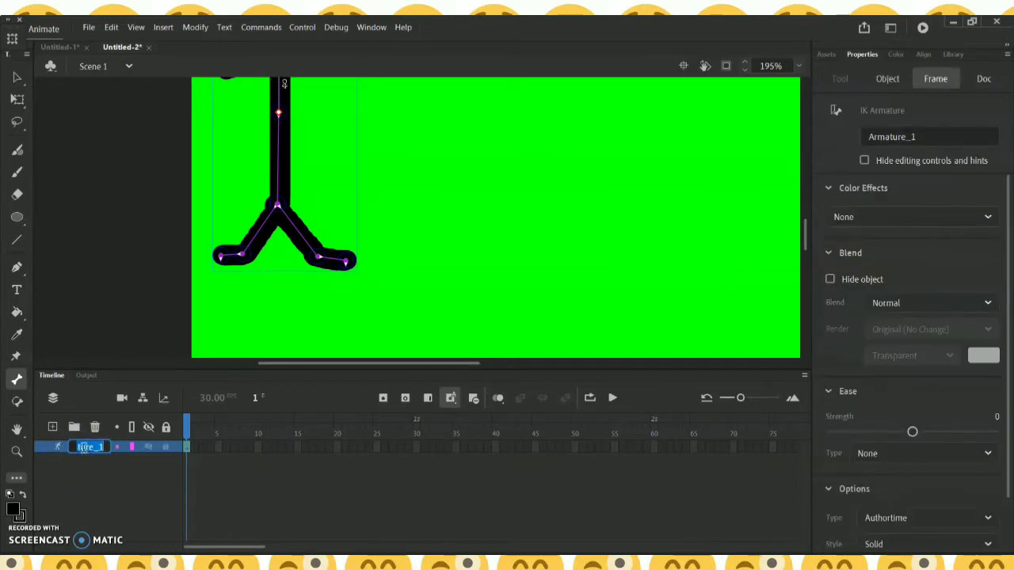
pyautogui.write('SF')
pyautogui.press('Return')
# Step: Extend the SF armature layer to frame 30 by inserting frames
pyautogui.click(215, 484)
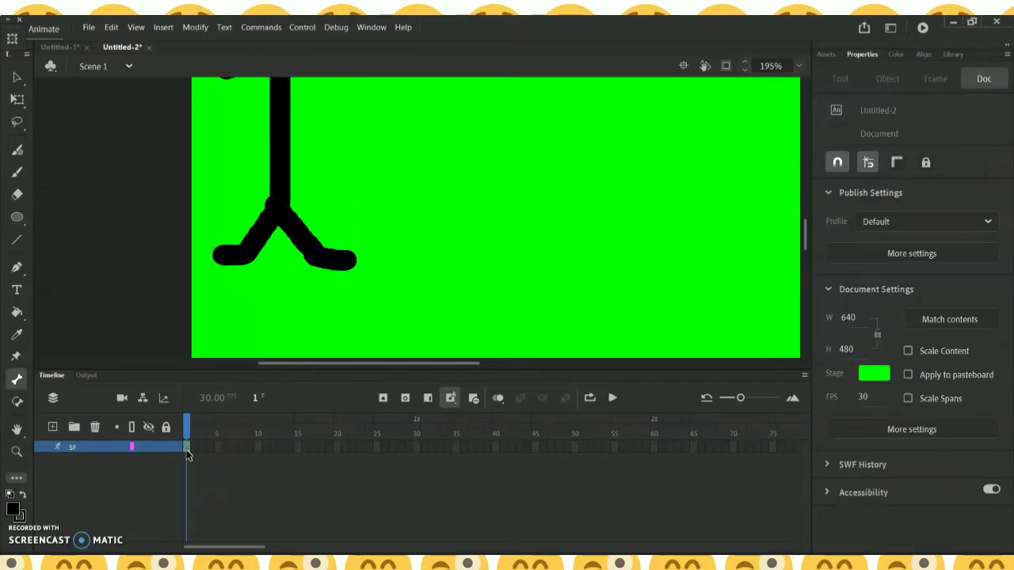
pyautogui.rightClick(416, 447)
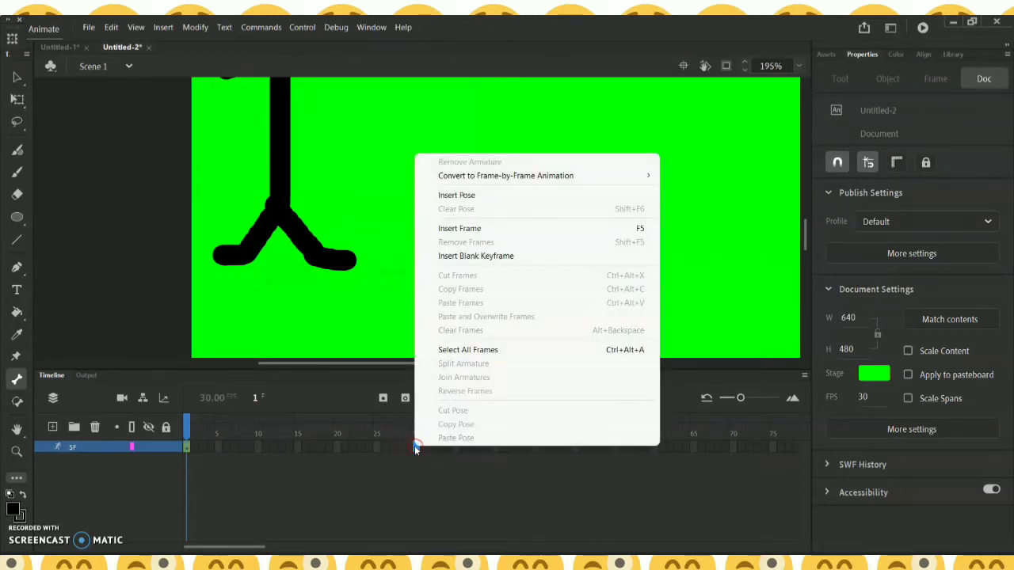
pyautogui.click(487, 229)
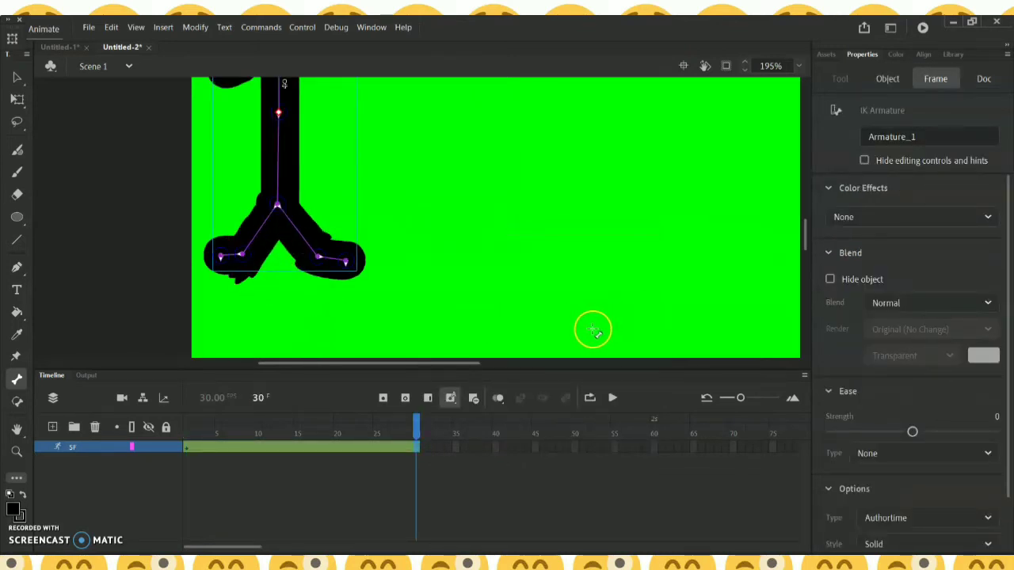
# Step: At frame 5, raise the stick figure's right forearm outward to begin a new armature pose
pyautogui.hotkey('ctrl', '-')
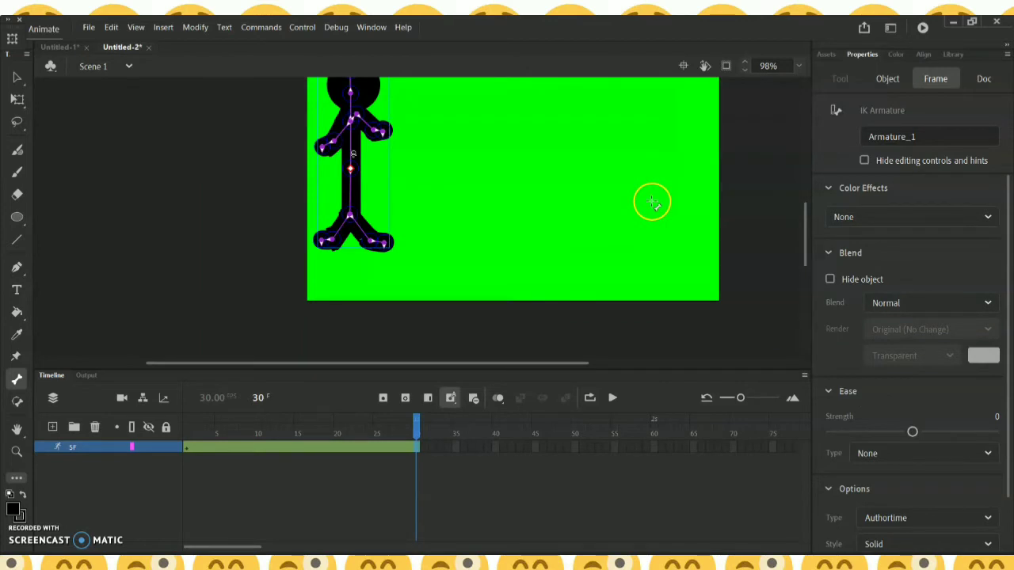
pyautogui.click(799, 65)
pyautogui.click(802, 152)
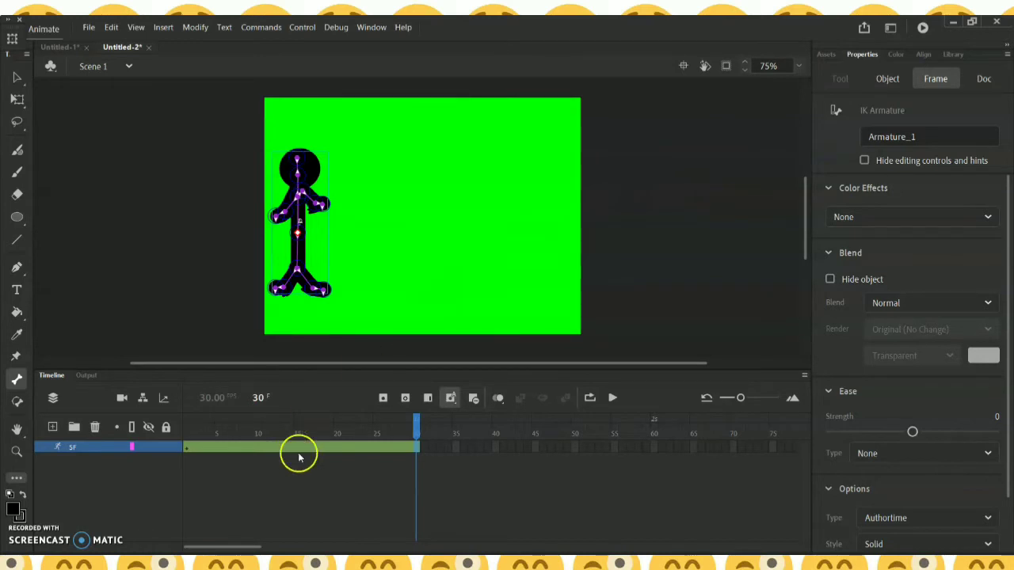
pyautogui.moveTo(417, 422); pyautogui.dragTo(222, 446)
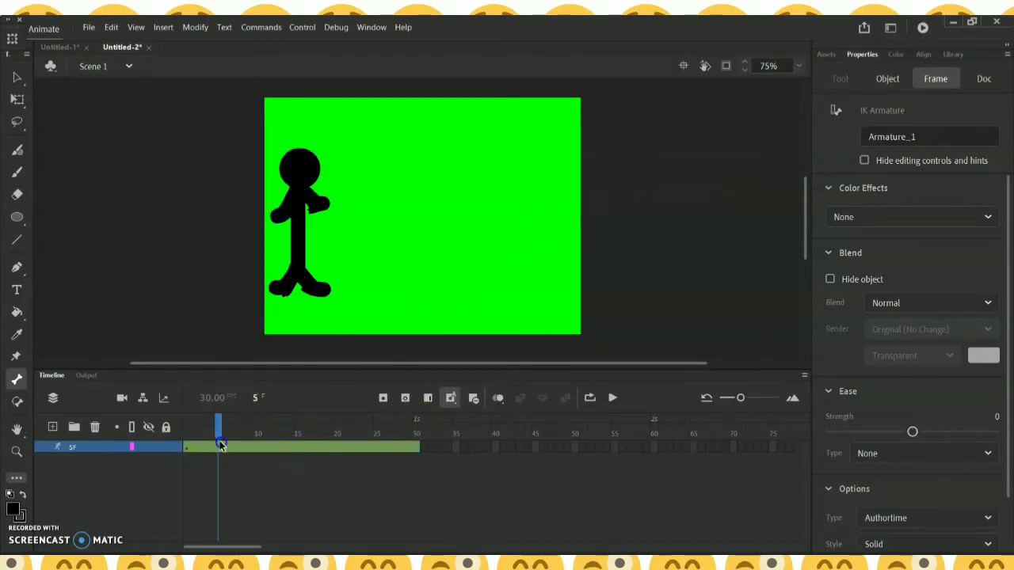
pyautogui.click(220, 444)
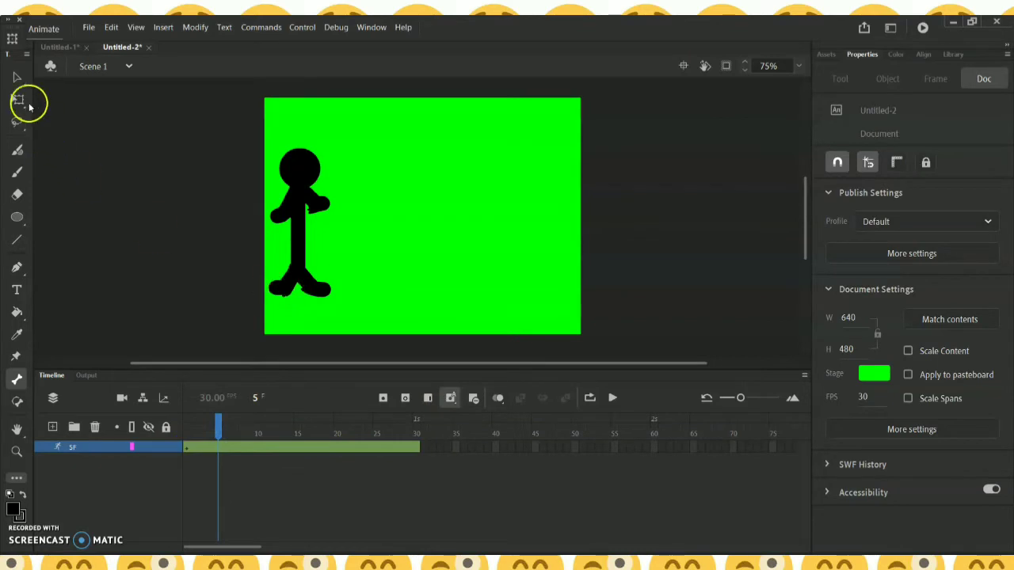
pyautogui.click(16, 77)
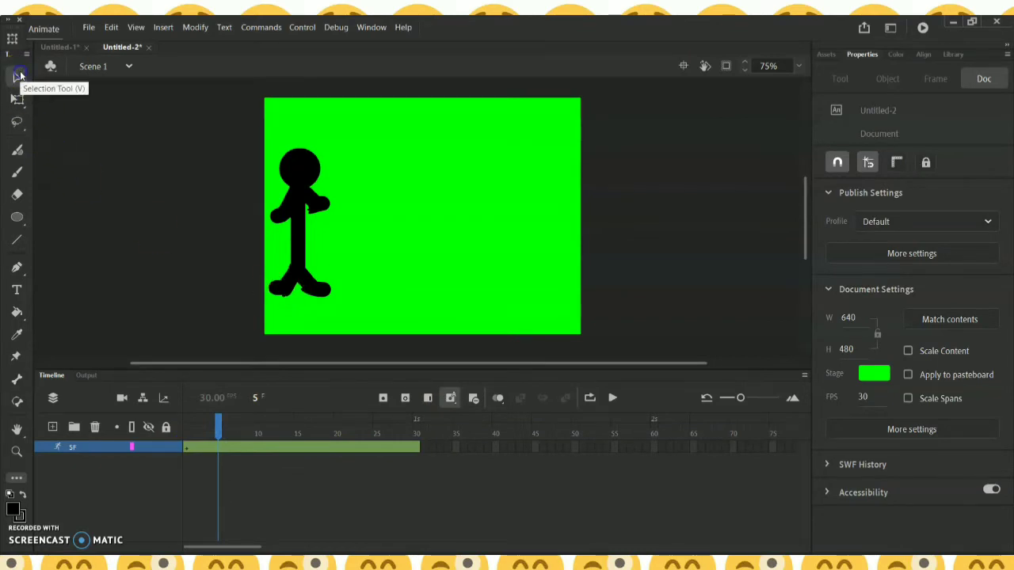
pyautogui.click(312, 227)
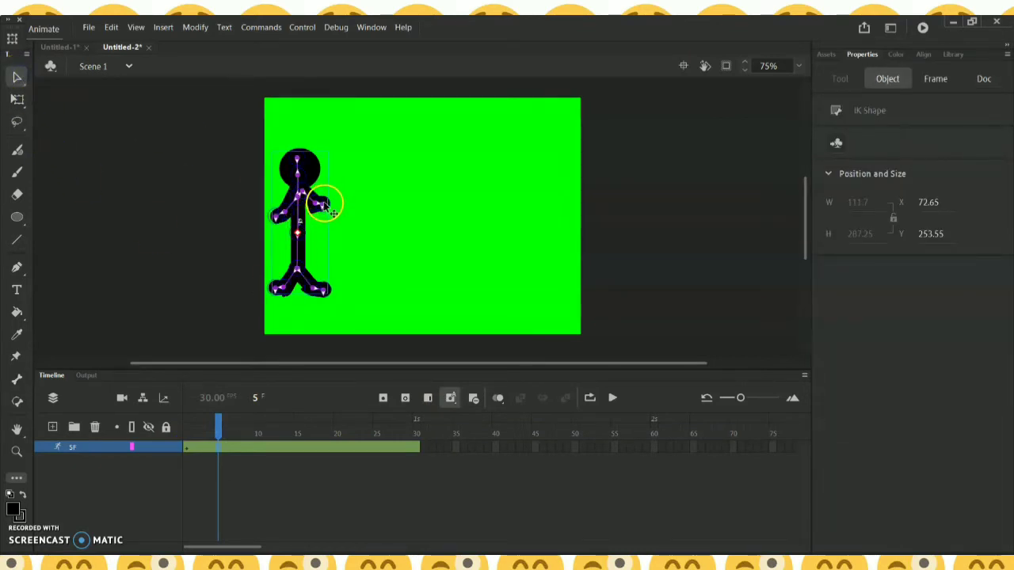
pyautogui.moveTo(325, 205); pyautogui.dragTo(336, 197)
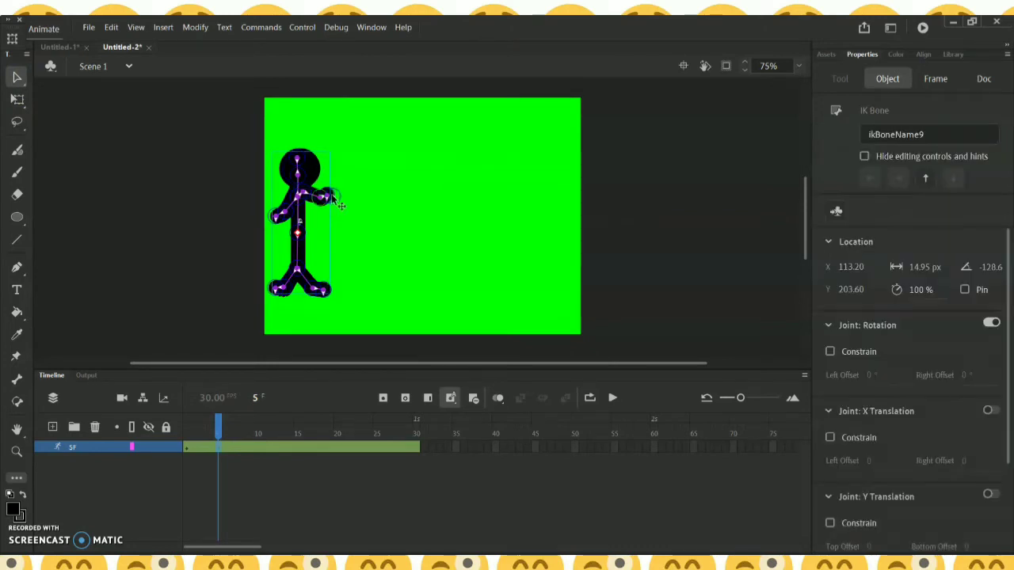
pyautogui.moveTo(273, 224); pyautogui.dragTo(274, 224)
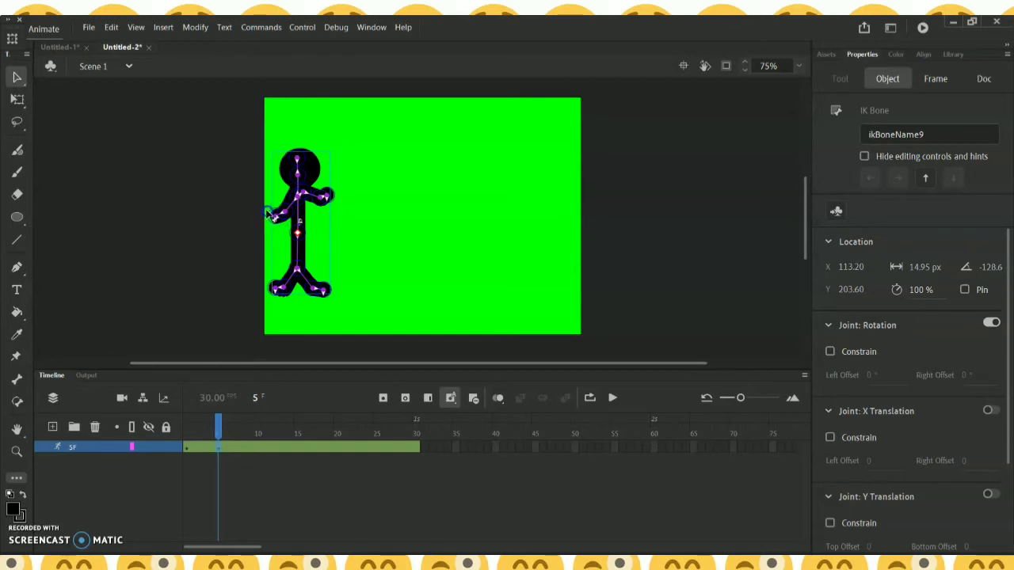
pyautogui.click(266, 208)
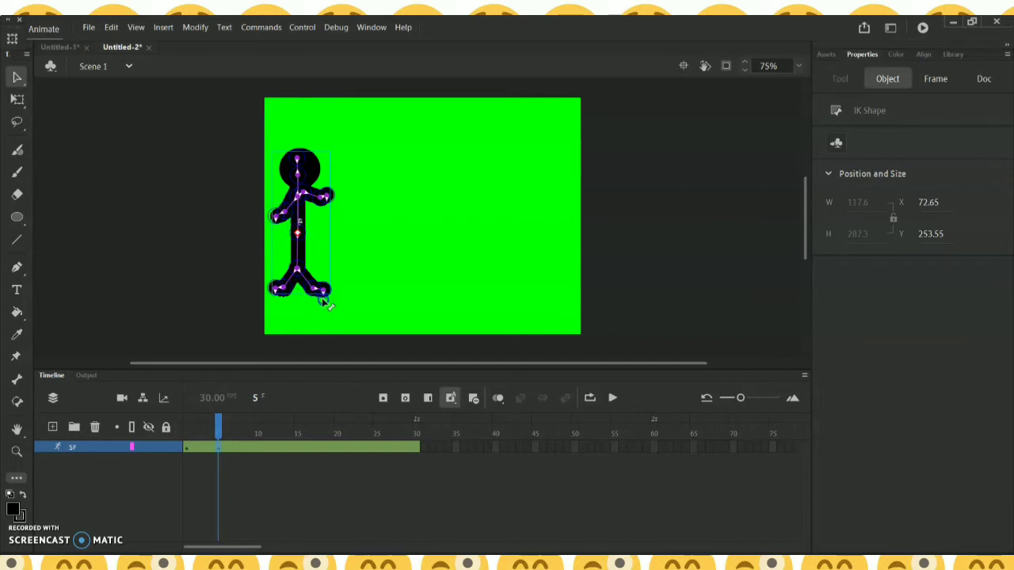
# Step: At frame 5, angle both feet downward and raise the left arm to about shoulder height
pyautogui.moveTo(323, 293); pyautogui.dragTo(279, 297)
pyautogui.click(274, 290)
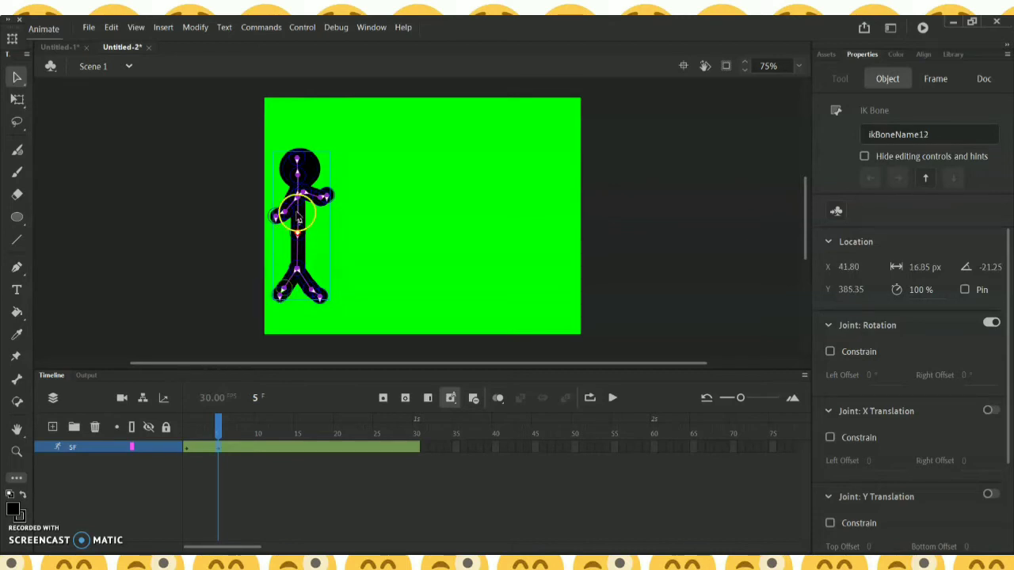
pyautogui.click(273, 216)
pyautogui.moveTo(273, 217)
pyautogui.mouseDown()
pyautogui.moveTo(282, 217)
pyautogui.moveTo(275, 188)
pyautogui.moveTo(272, 197)
pyautogui.mouseUp()
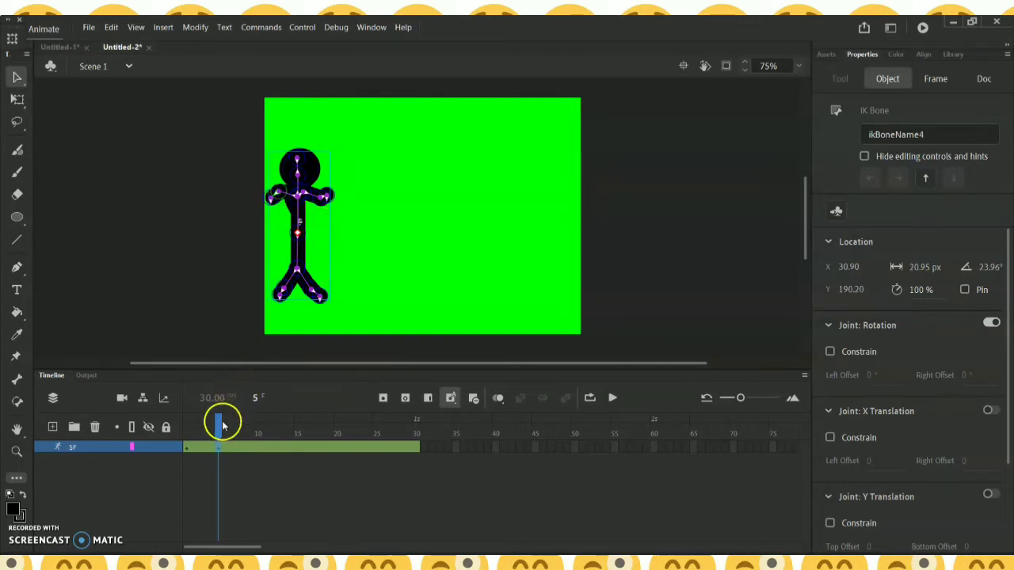
# Step: At frame 10, swing the left leg outward and bend the right foot so it points forward
pyautogui.moveTo(223, 426); pyautogui.dragTo(169, 438)
pyautogui.moveTo(190, 439); pyautogui.dragTo(261, 439)
pyautogui.click(305, 271)
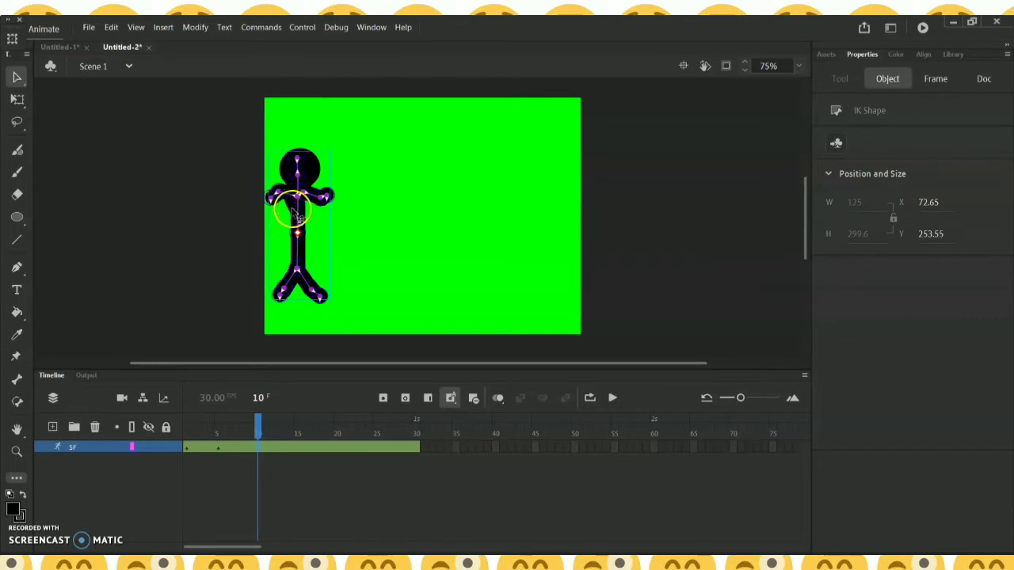
pyautogui.click(277, 281)
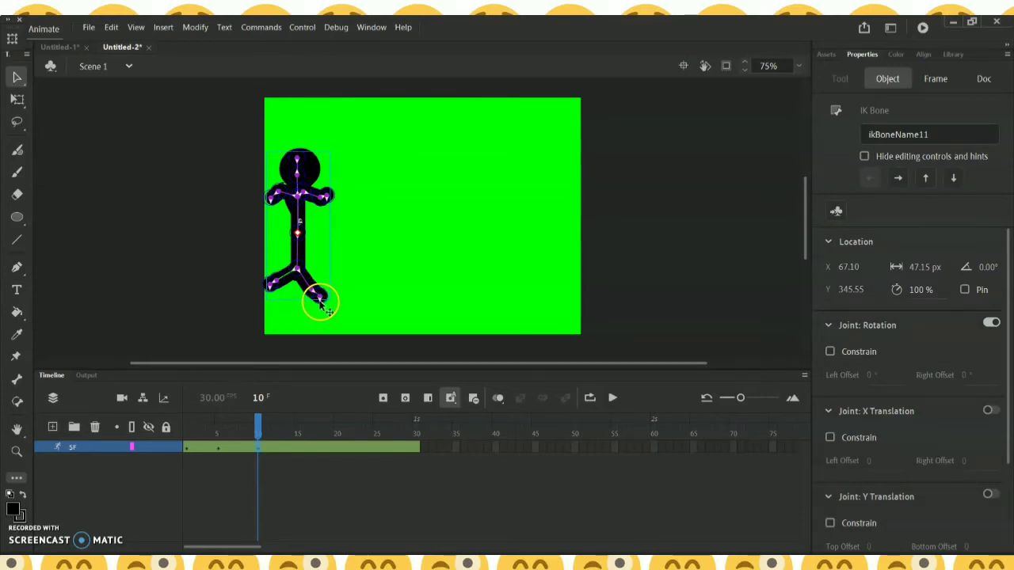
pyautogui.moveTo(326, 303)
pyautogui.mouseDown()
pyautogui.moveTo(312, 320)
pyautogui.moveTo(302, 313)
pyautogui.moveTo(325, 275)
pyautogui.moveTo(326, 249)
pyautogui.moveTo(303, 319)
pyautogui.moveTo(324, 288)
pyautogui.mouseUp()
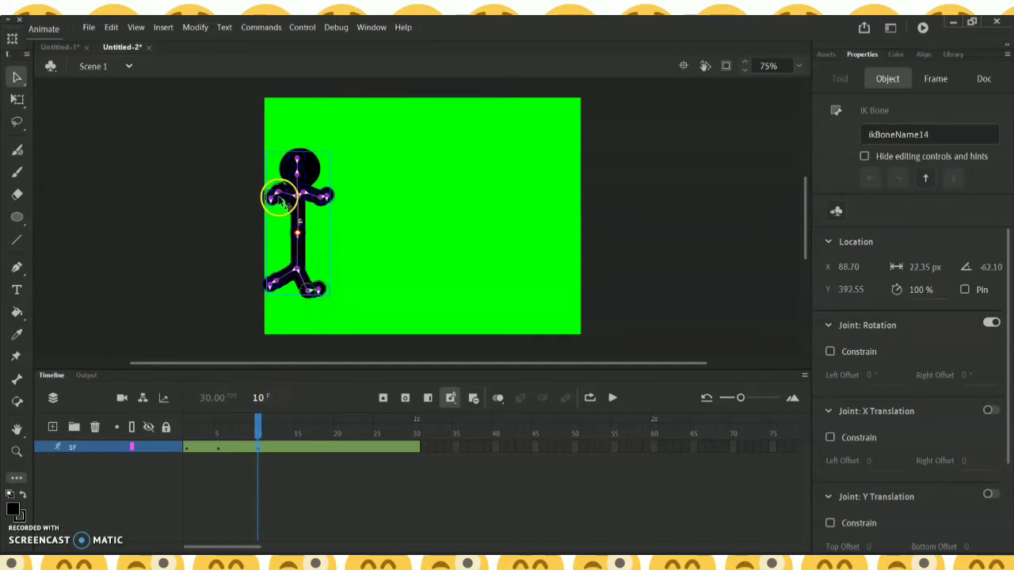
# Step: Pose the upper body at frame 10 with the left arm lowered, the right arm raised and the head tilted left
pyautogui.moveTo(273, 198); pyautogui.dragTo(269, 228)
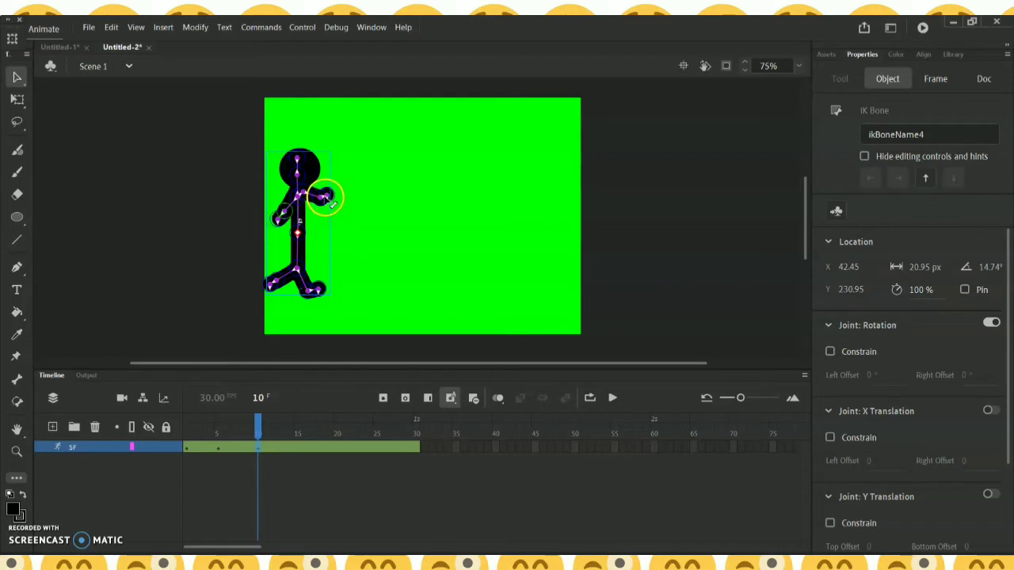
pyautogui.click(332, 194)
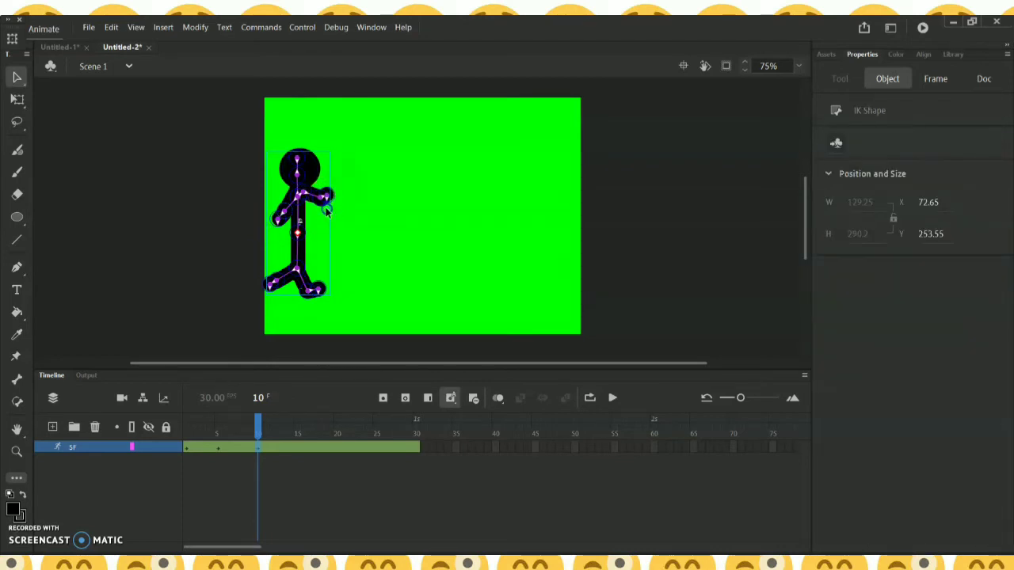
pyautogui.moveTo(327, 204); pyautogui.dragTo(354, 187)
pyautogui.click(337, 184)
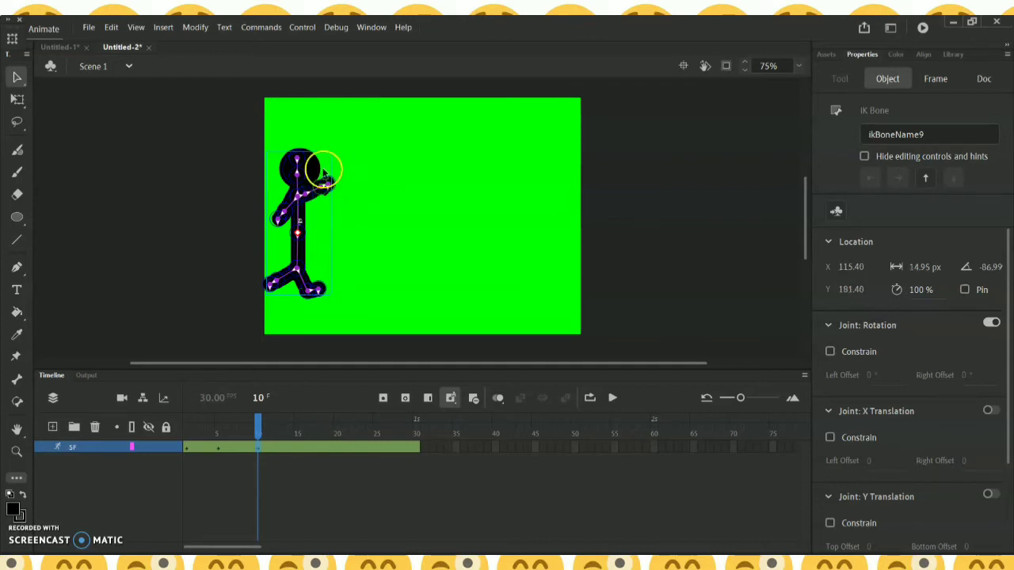
pyautogui.click(299, 166)
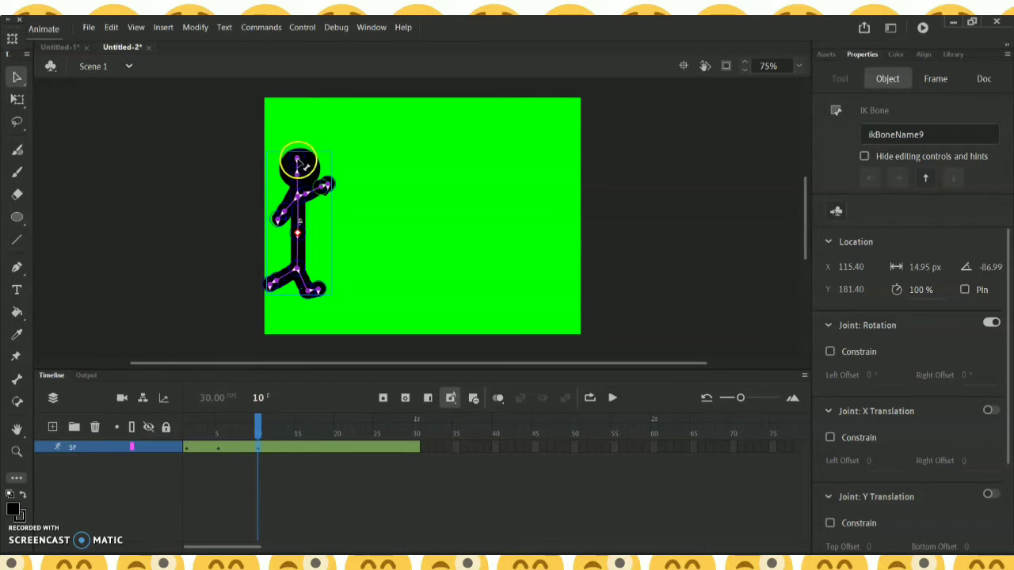
pyautogui.moveTo(297, 163)
pyautogui.mouseDown()
pyautogui.moveTo(288, 164)
pyautogui.moveTo(298, 181)
pyautogui.moveTo(288, 179)
pyautogui.mouseUp()
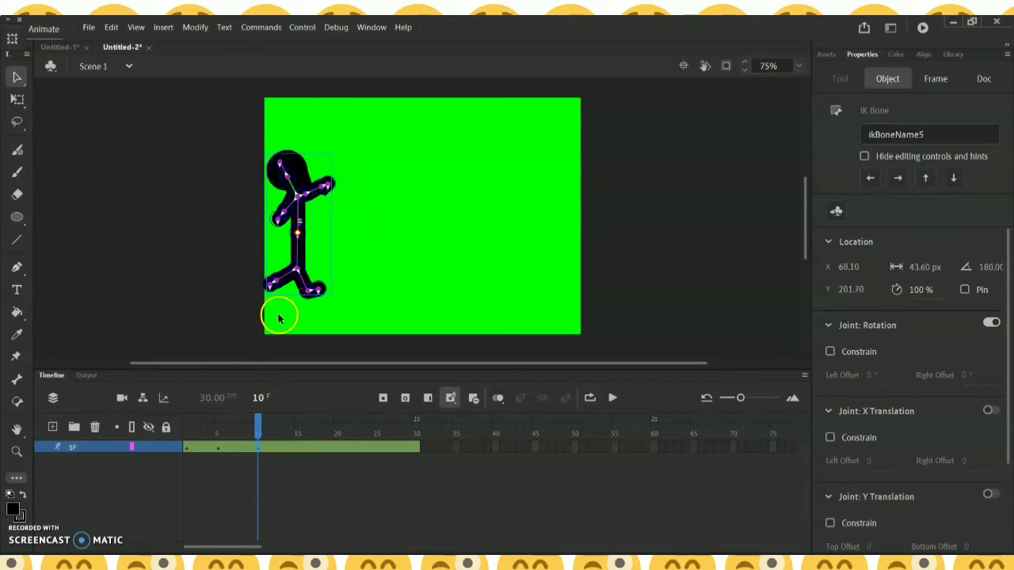
# Step: At frame 15, lift the right leg with its foot hanging down and bring the left leg down closer to the body
pyautogui.moveTo(258, 420); pyautogui.dragTo(297, 445)
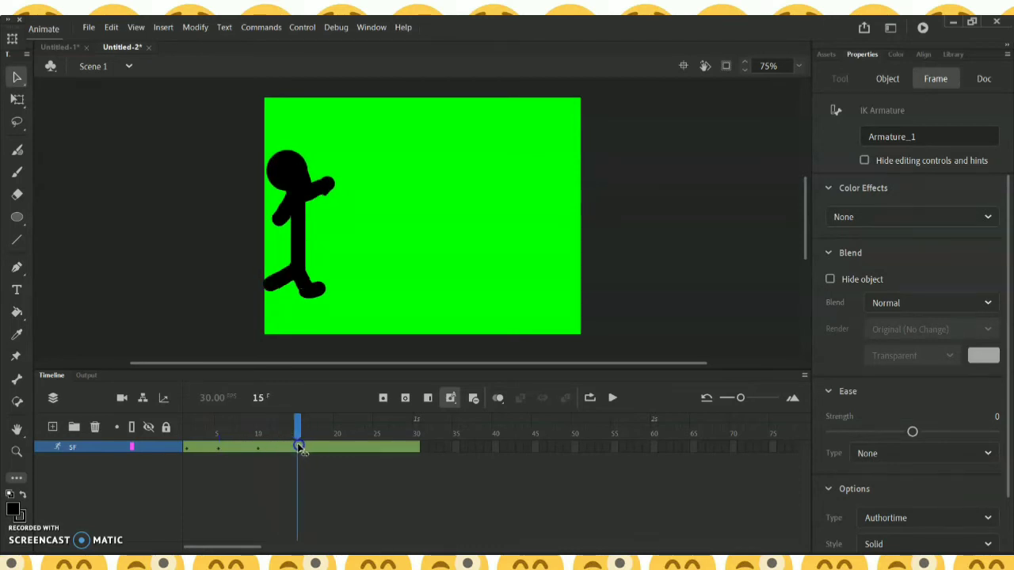
pyautogui.click(308, 205)
pyautogui.click(331, 188)
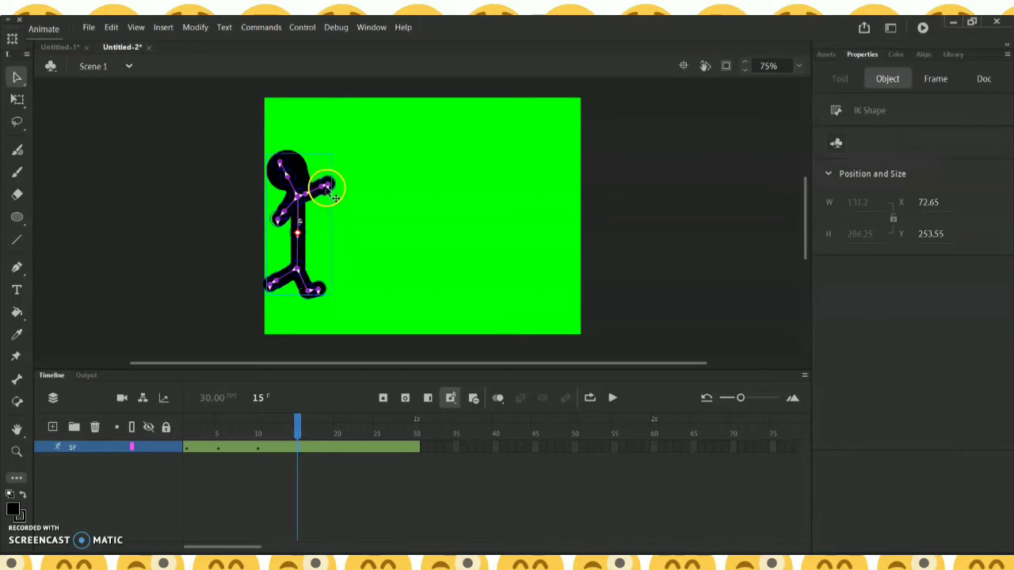
pyautogui.moveTo(334, 210); pyautogui.dragTo(334, 222)
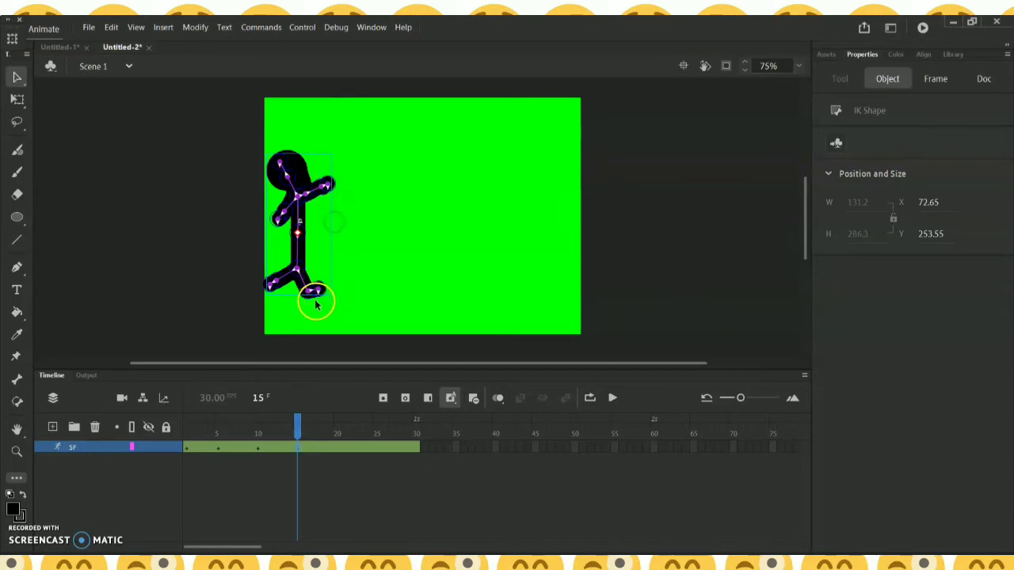
pyautogui.moveTo(320, 298); pyautogui.dragTo(360, 215)
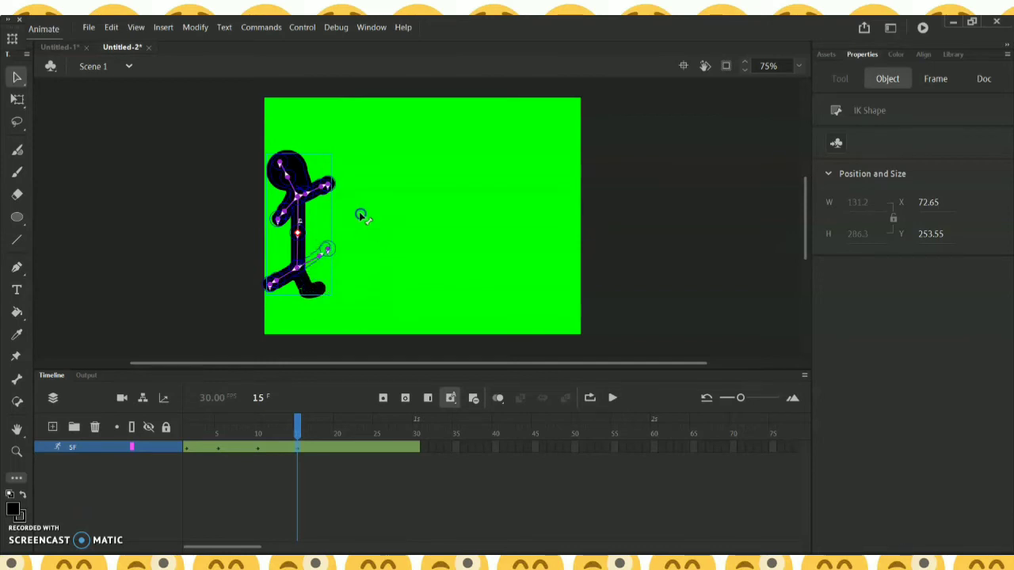
pyautogui.moveTo(321, 269); pyautogui.dragTo(321, 269)
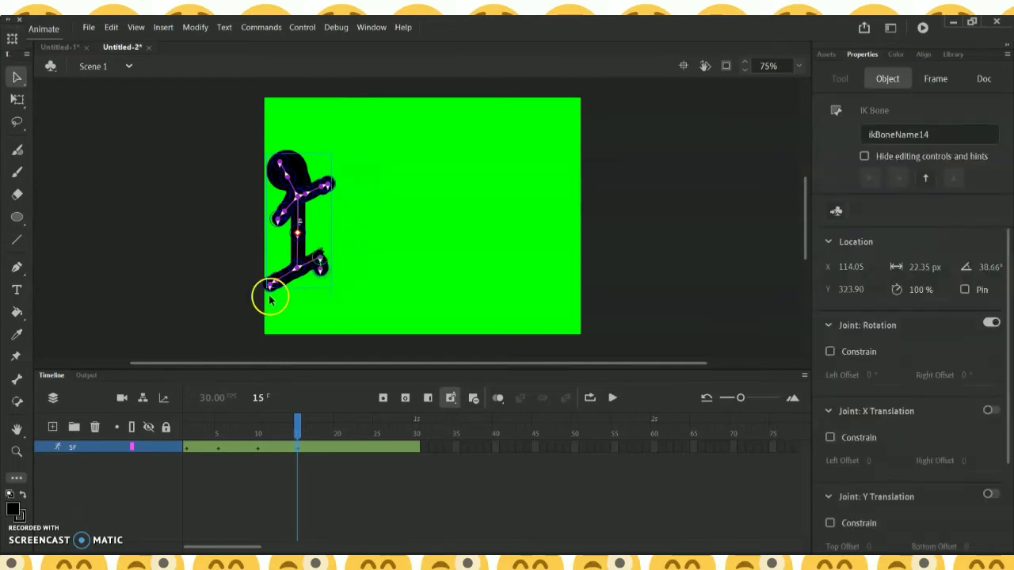
pyautogui.click(332, 208)
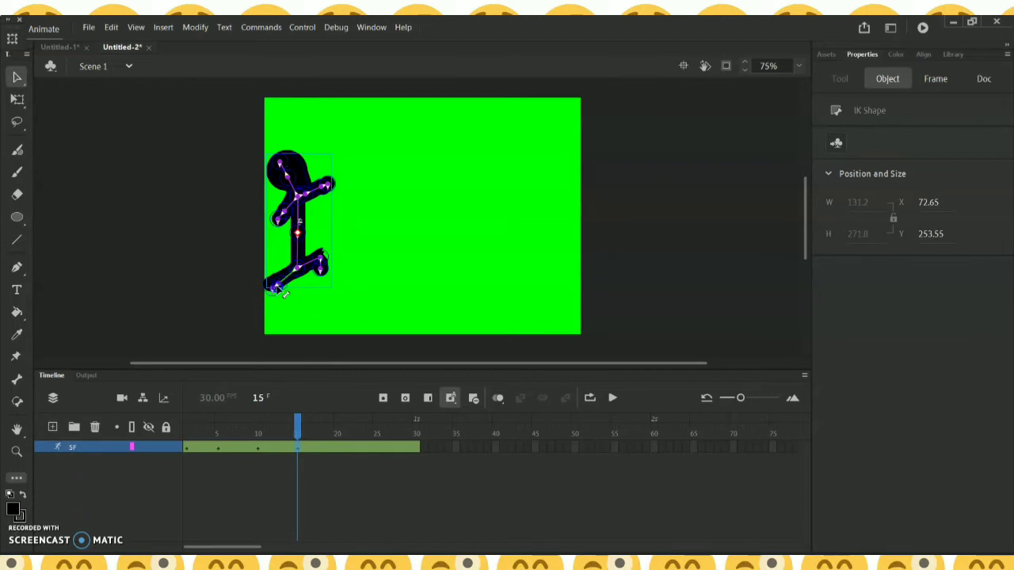
pyautogui.moveTo(279, 293); pyautogui.dragTo(281, 296)
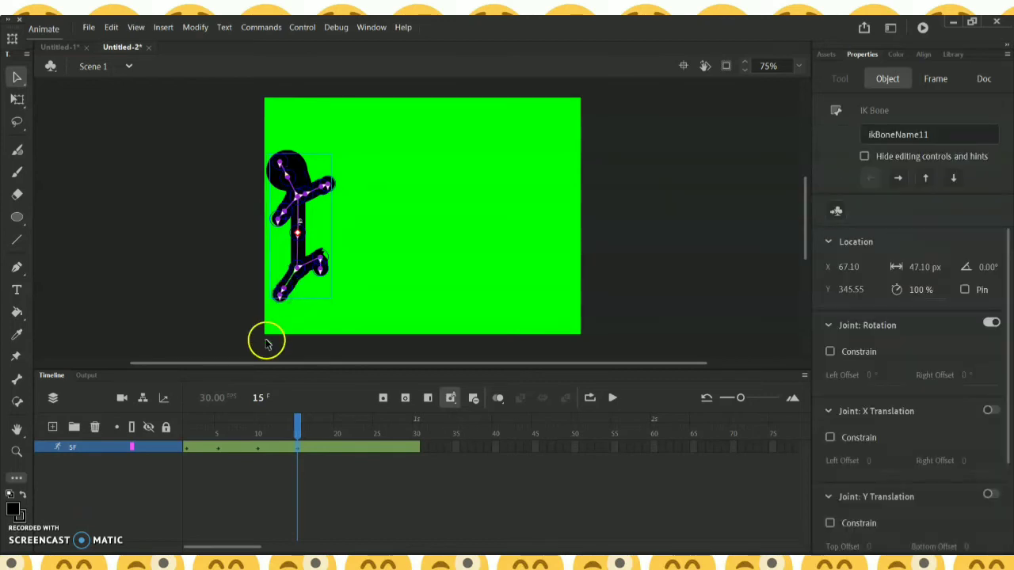
# Step: Play the animation from frame 1 to check the poses
pyautogui.moveTo(294, 428); pyautogui.dragTo(148, 429)
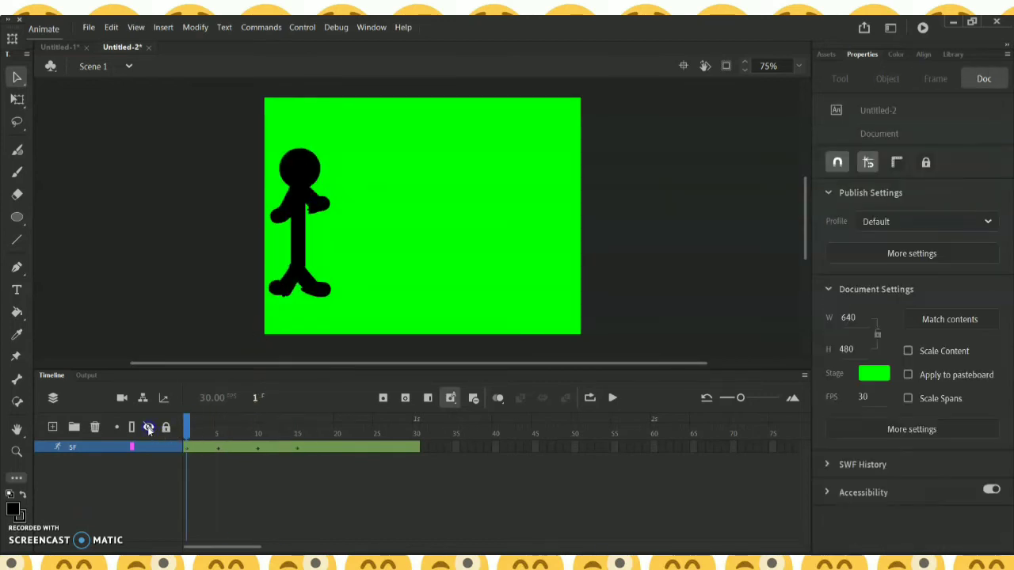
pyautogui.press('Return')
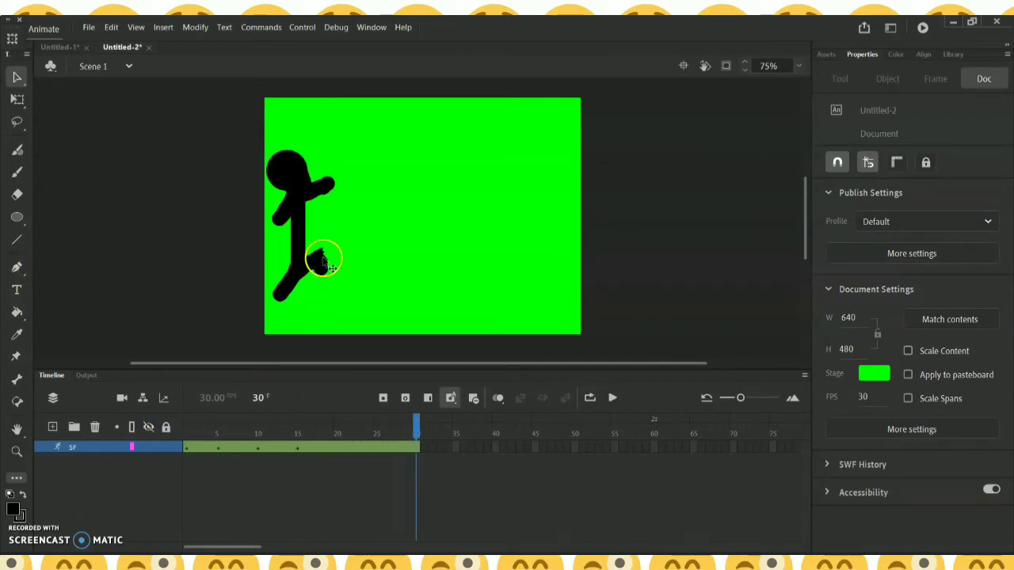
# Step: At frame 20, swing the left arm and both legs outward and tilt the head back toward upright
pyautogui.click(341, 448)
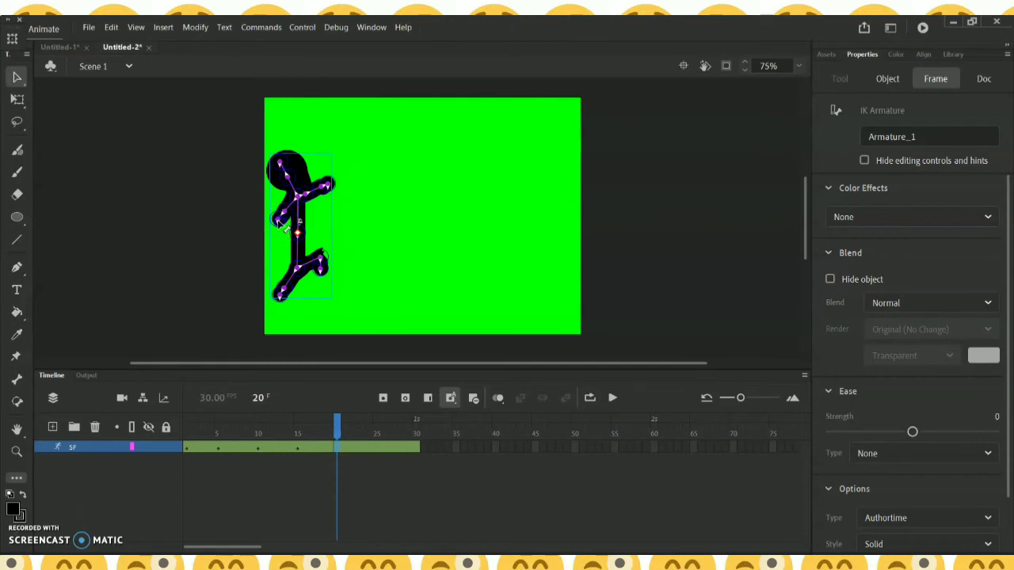
pyautogui.click(299, 222)
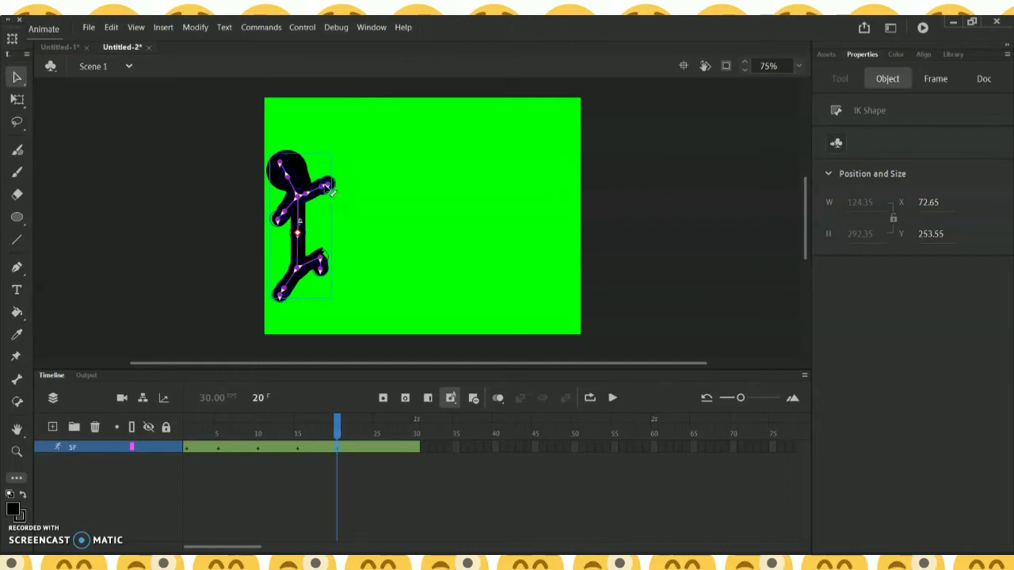
pyautogui.moveTo(331, 191)
pyautogui.mouseDown()
pyautogui.moveTo(321, 204)
pyautogui.moveTo(328, 226)
pyautogui.moveTo(312, 227)
pyautogui.moveTo(333, 166)
pyautogui.moveTo(337, 190)
pyautogui.mouseUp()
pyautogui.click(281, 167)
pyautogui.moveTo(293, 165); pyautogui.dragTo(301, 162)
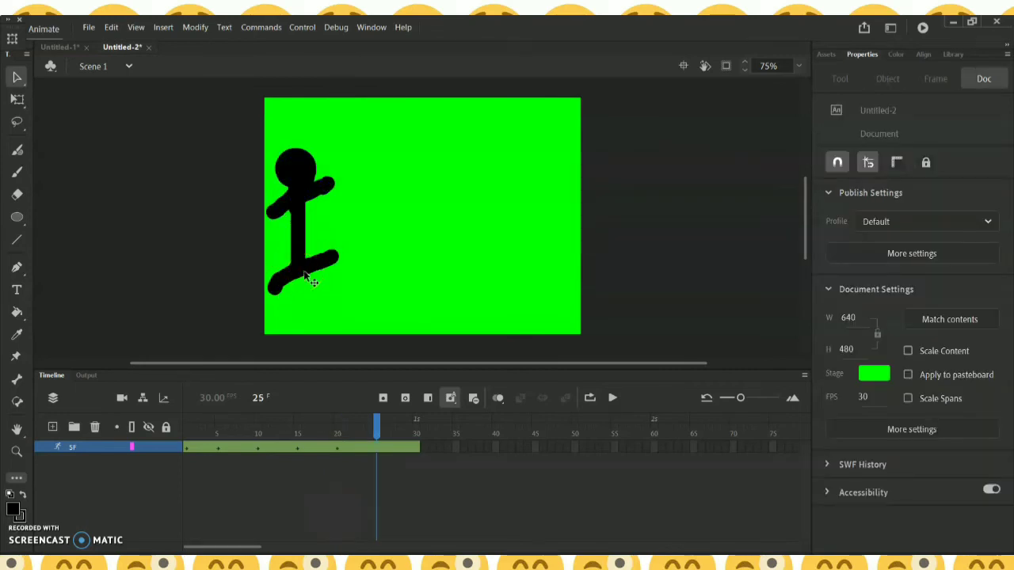
# Step: At frame 25, bring the figure's raised right leg down and pull the left foot down closer beneath the body
pyautogui.click(332, 257)
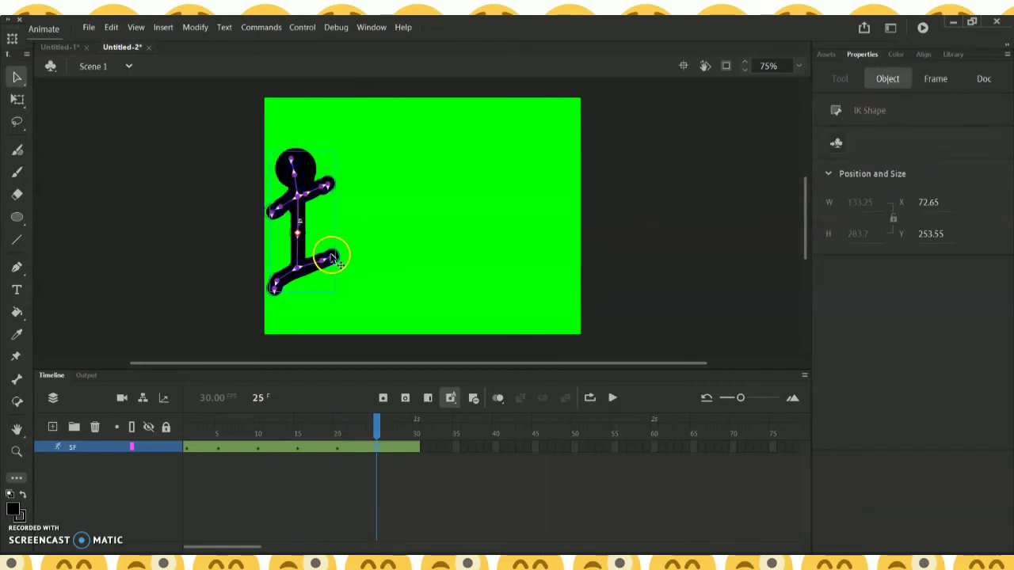
pyautogui.moveTo(330, 264); pyautogui.dragTo(322, 290)
pyautogui.click(268, 290)
pyautogui.click(275, 304)
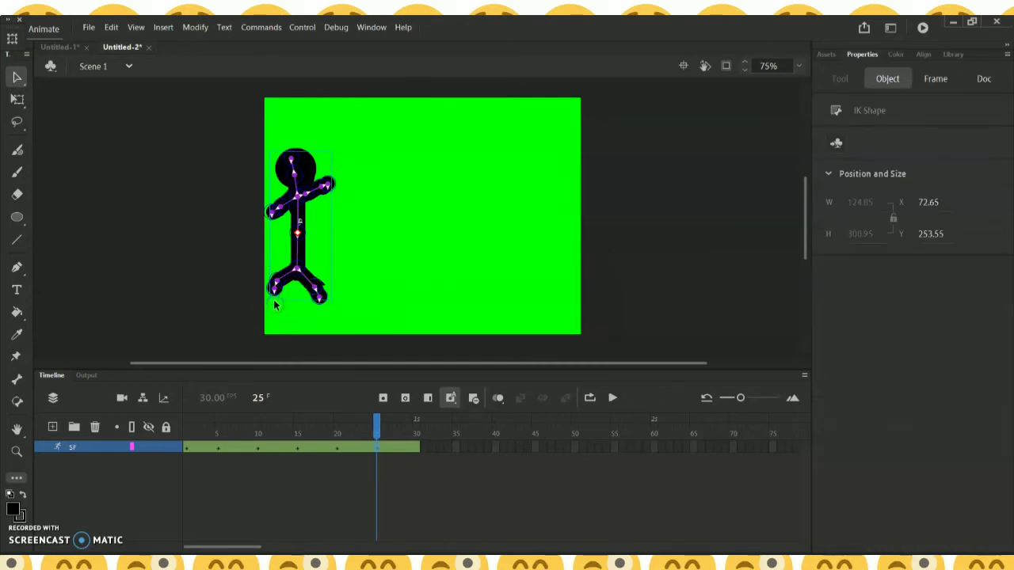
pyautogui.click(276, 288)
# Step: At frame 25, lower the figure's right forearm so that the hand hangs down slightly
pyautogui.click(328, 188)
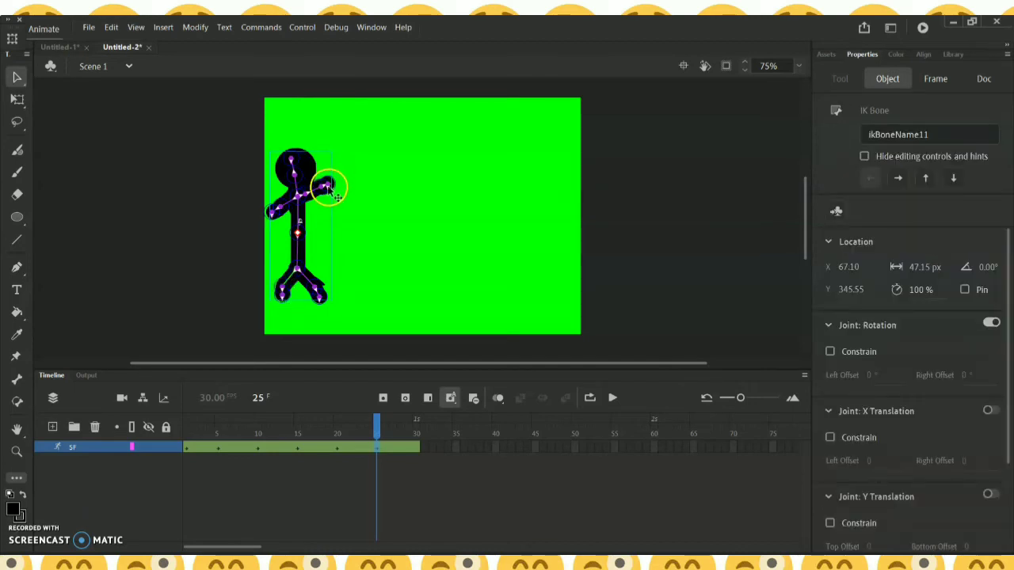
pyautogui.click(333, 193)
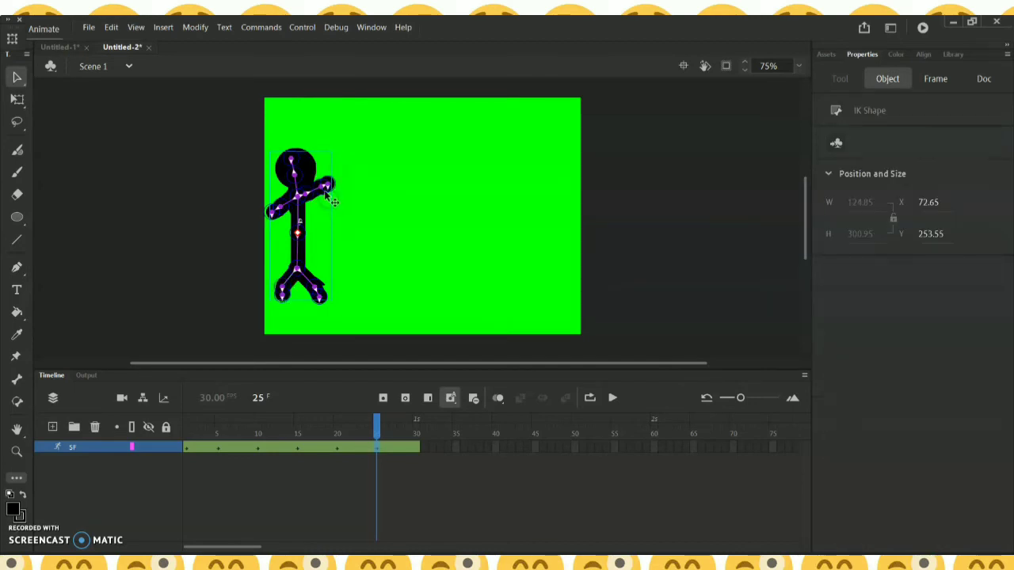
pyautogui.moveTo(332, 194); pyautogui.dragTo(324, 225)
pyautogui.hotkey('ctrl', 'z')
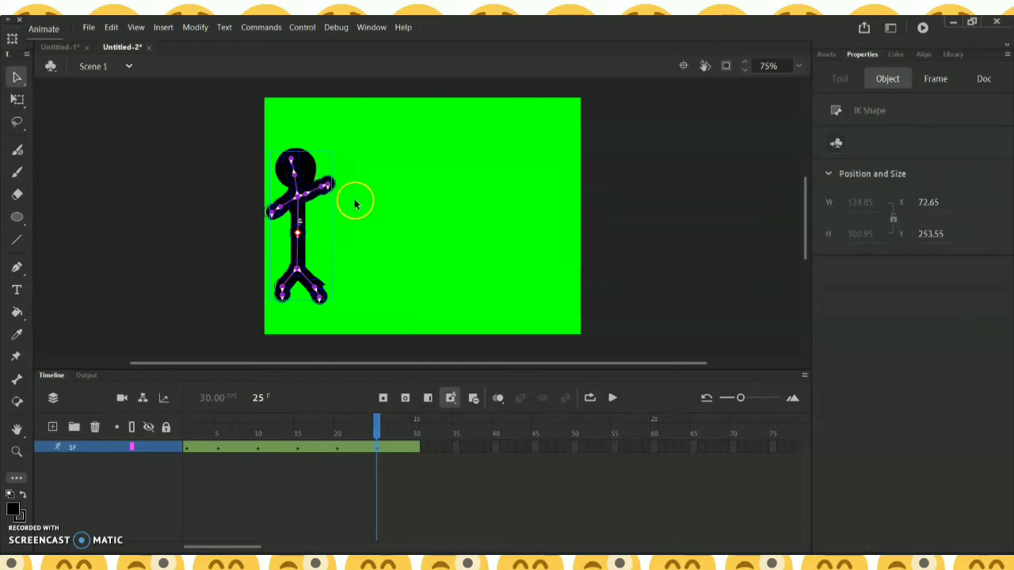
pyautogui.click(356, 202)
pyautogui.click(332, 198)
pyautogui.moveTo(330, 194); pyautogui.dragTo(324, 203)
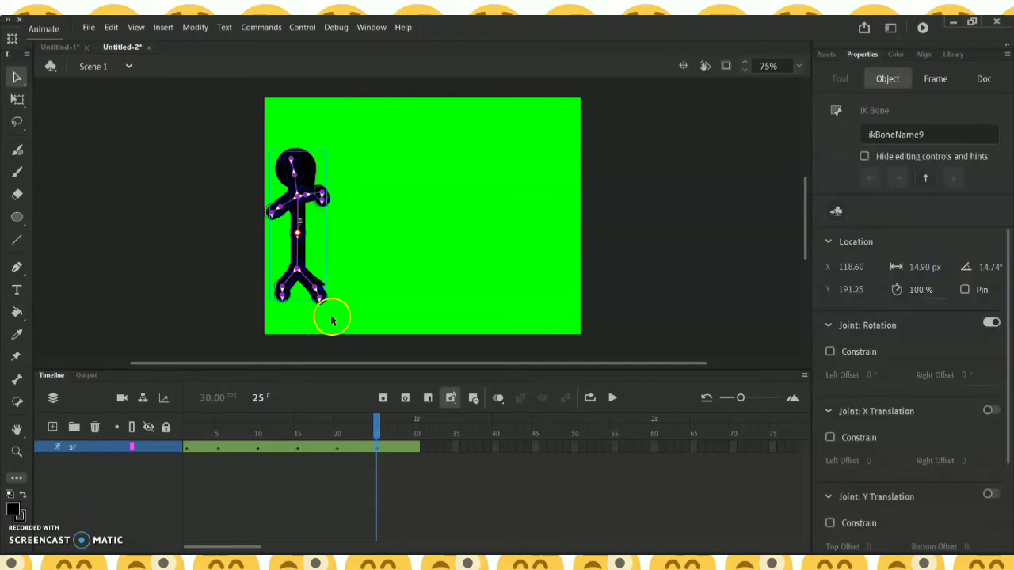
# Step: Return to frame 1 and try to adjust a control point on the right forearm with the Bind tool
pyautogui.moveTo(374, 434); pyautogui.dragTo(425, 454)
pyautogui.click(428, 456)
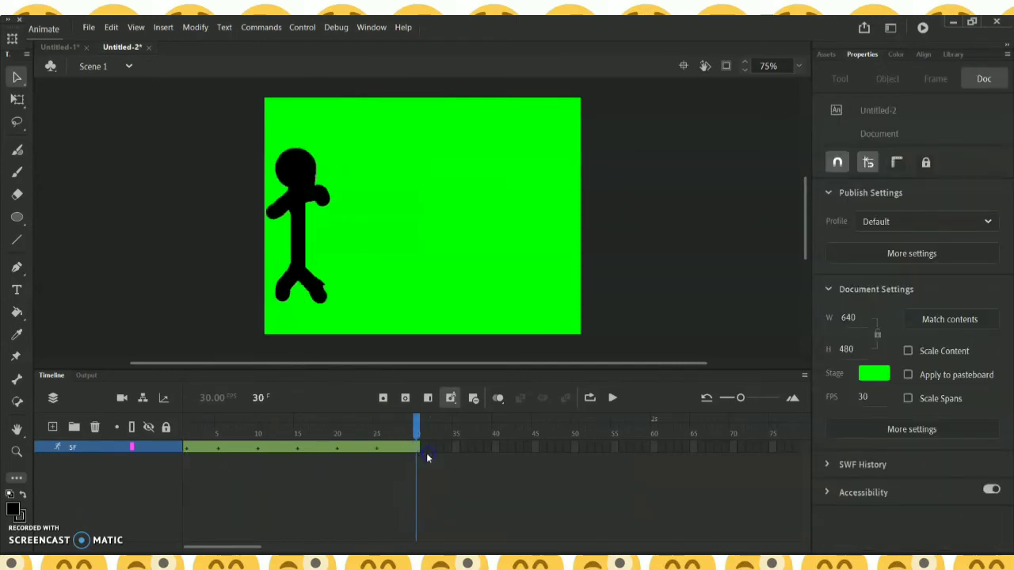
pyautogui.click(185, 447)
pyautogui.click(49, 368)
pyautogui.click(16, 402)
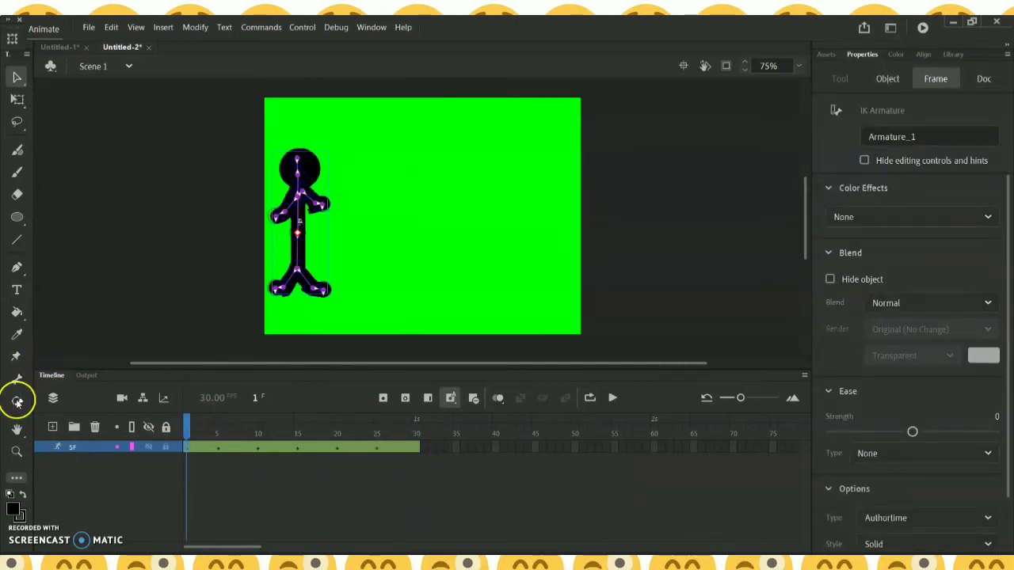
pyautogui.hotkey('ctrl', '=')
pyautogui.hotkey('ctrl', '=')
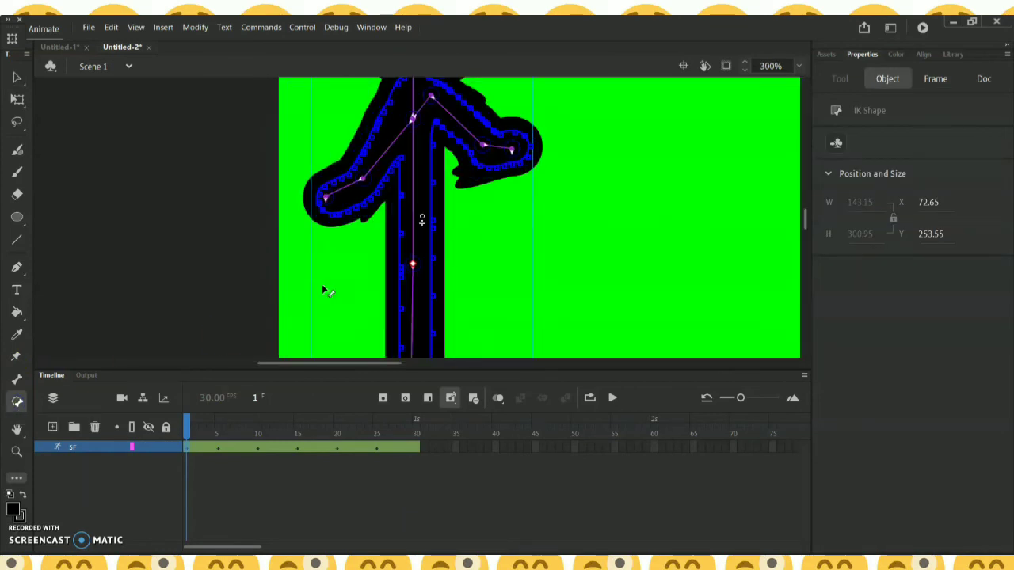
pyautogui.moveTo(475, 165)
pyautogui.mouseDown()
pyautogui.moveTo(492, 169)
pyautogui.moveTo(468, 182)
pyautogui.mouseUp()
# Step: Play the stick figure animation from frame 1 with the whole stage in view
pyautogui.press('Return')
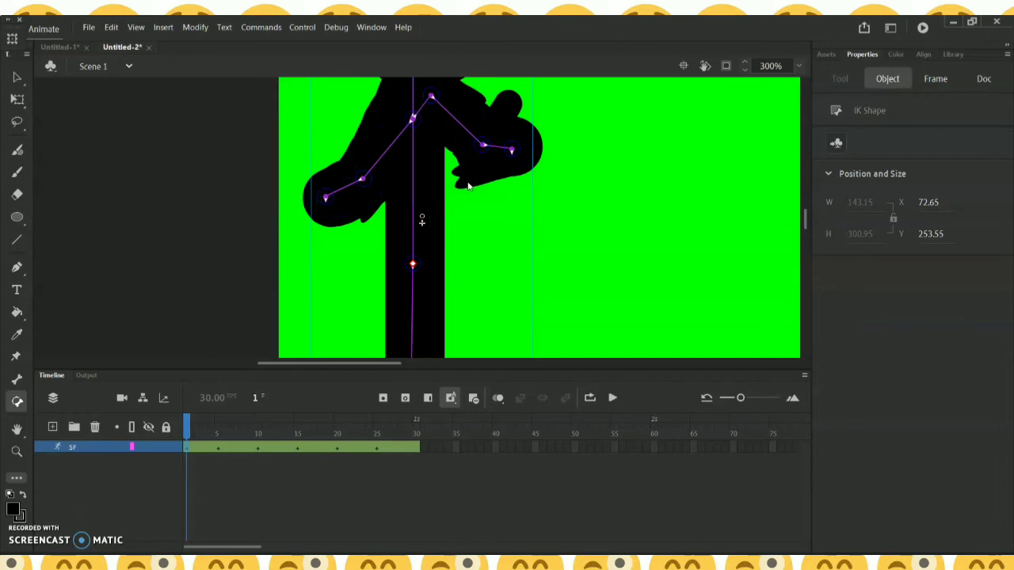
pyautogui.moveTo(417, 427); pyautogui.dragTo(134, 461)
pyautogui.hotkey('ctrl', '-')
pyautogui.hotkey('ctrl', '-')
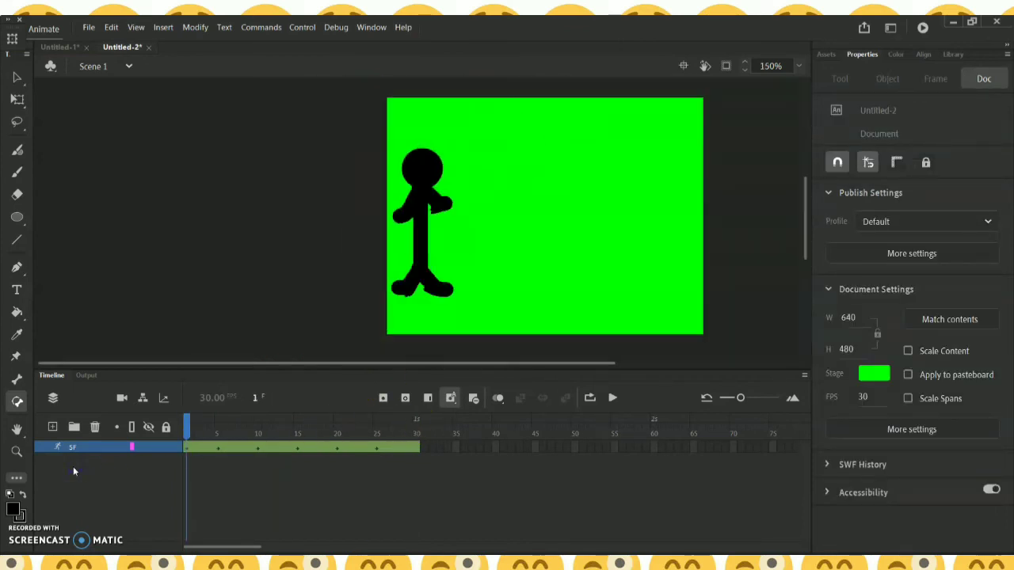
pyautogui.press('Return')
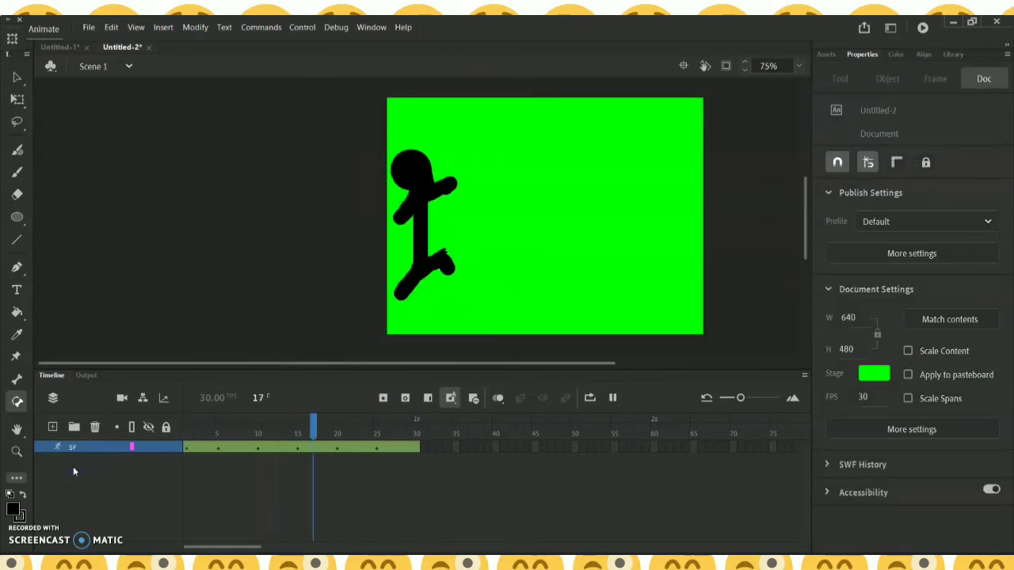
# Step: Add a new layer and draw an oval with a red radial gradient fill beside the figure at frame 1
pyautogui.click(52, 428)
pyautogui.click(189, 452)
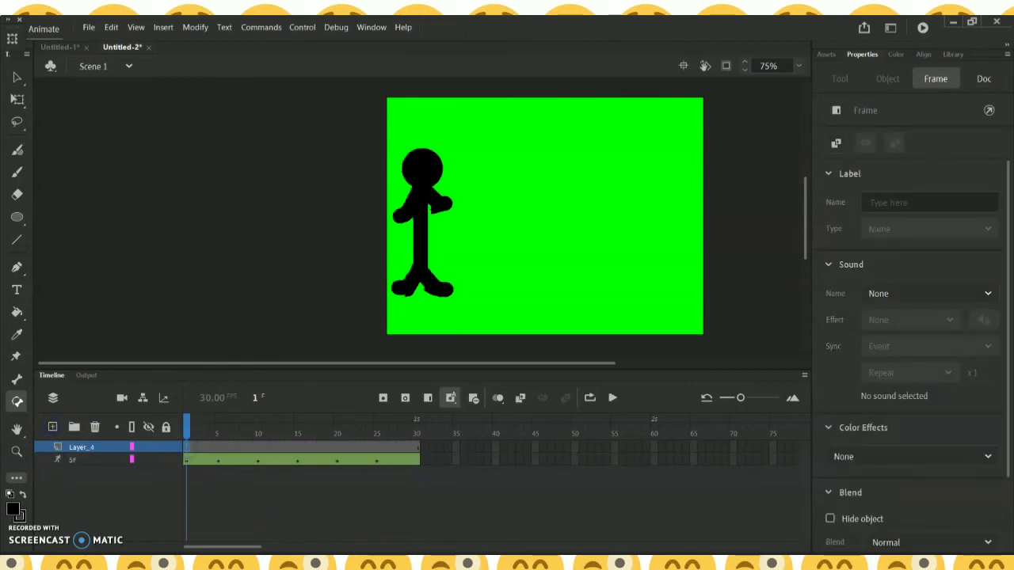
pyautogui.click(17, 217)
pyautogui.click(13, 510)
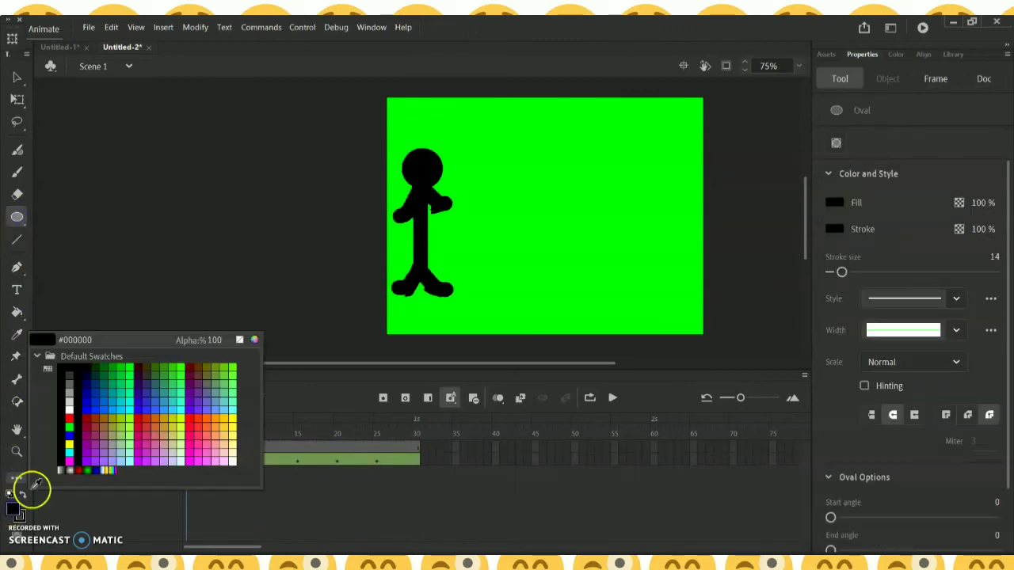
pyautogui.click(77, 471)
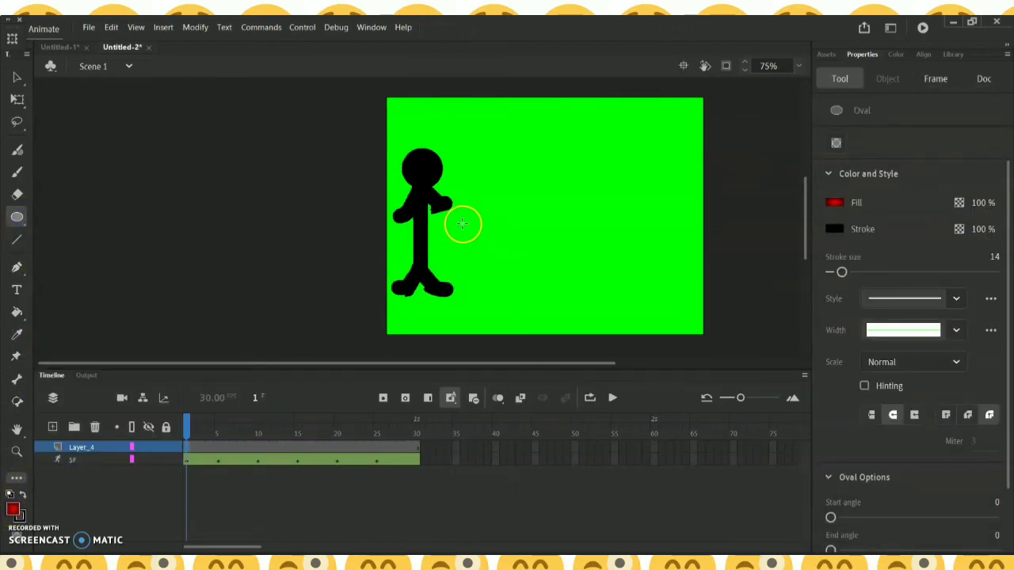
pyautogui.moveTo(459, 222); pyautogui.dragTo(488, 263)
# Step: Delete the oval's black outline and select the remaining red ball for copying
pyautogui.click(17, 77)
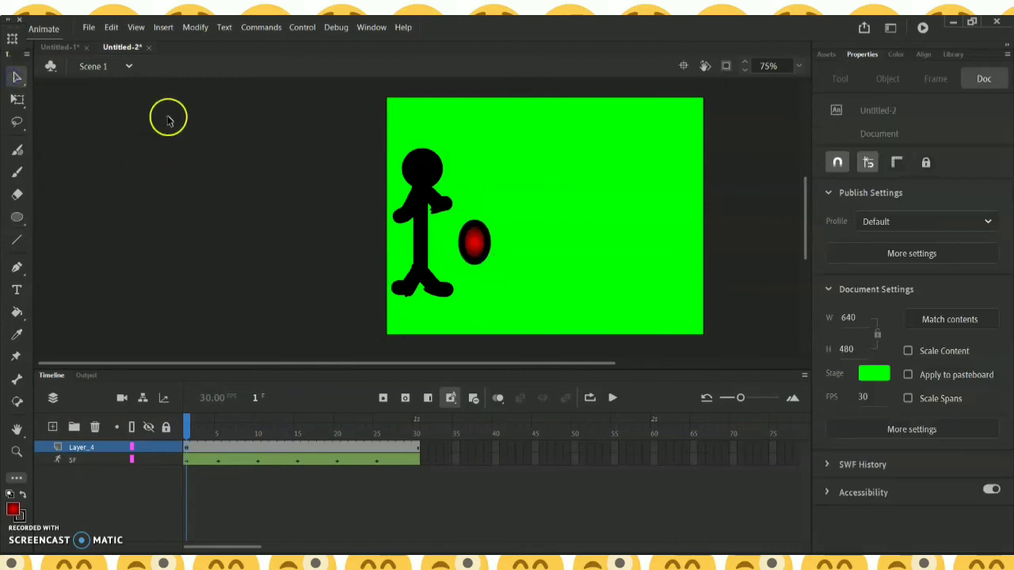
pyautogui.click(482, 226)
pyautogui.press('Delete')
pyautogui.click(478, 234)
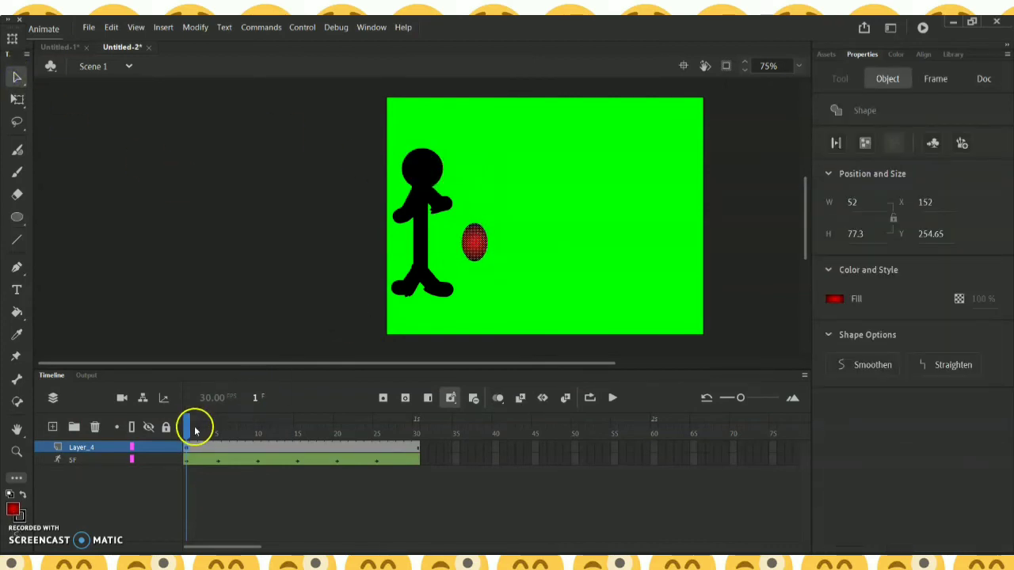
pyautogui.click(468, 283)
pyautogui.click(476, 252)
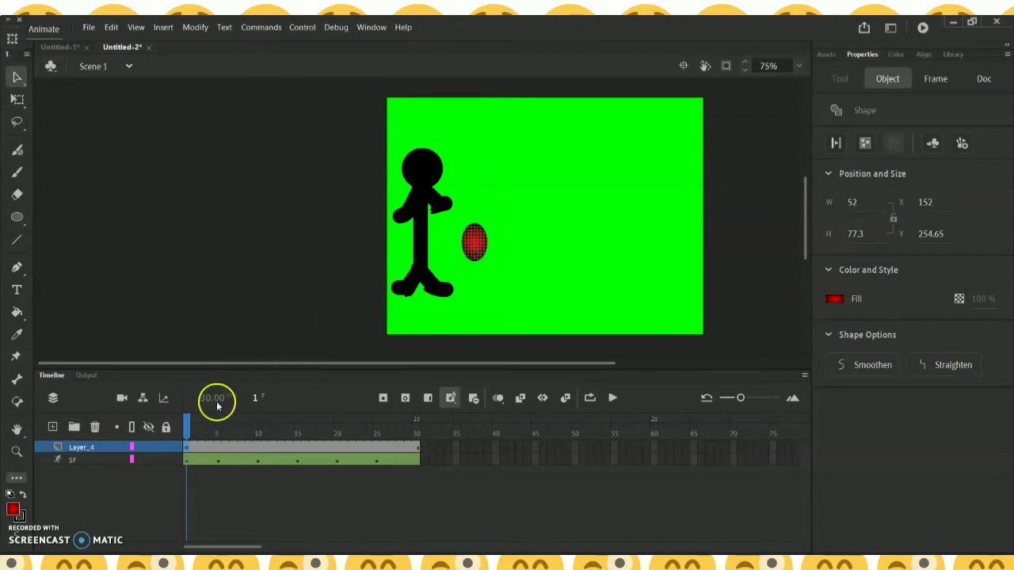
# Step: Remove frames 2 to 30 from the ball's layer
pyautogui.click(187, 436)
pyautogui.moveTo(416, 447); pyautogui.dragTo(192, 452)
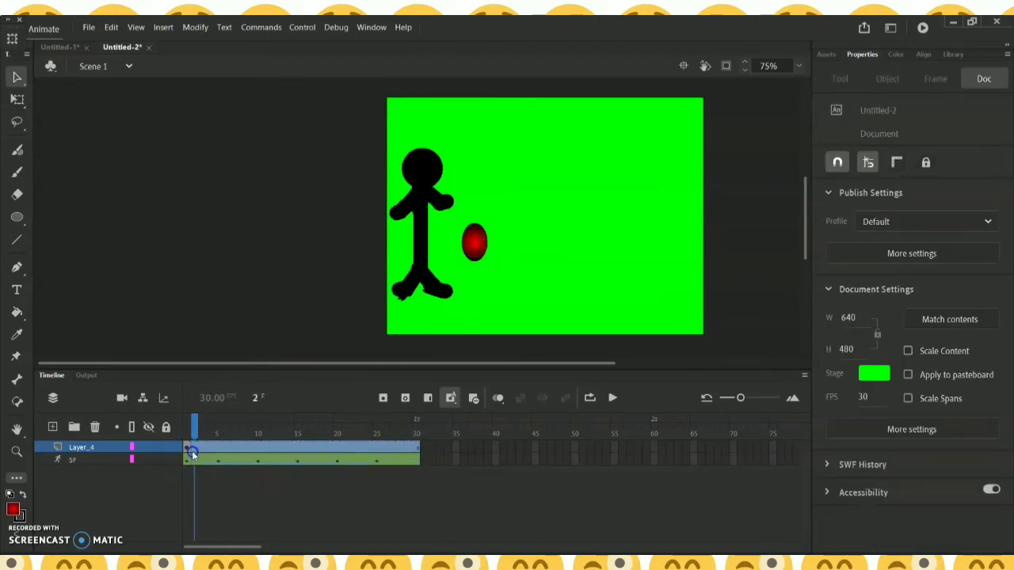
pyautogui.rightClick(192, 452)
pyautogui.click(263, 153)
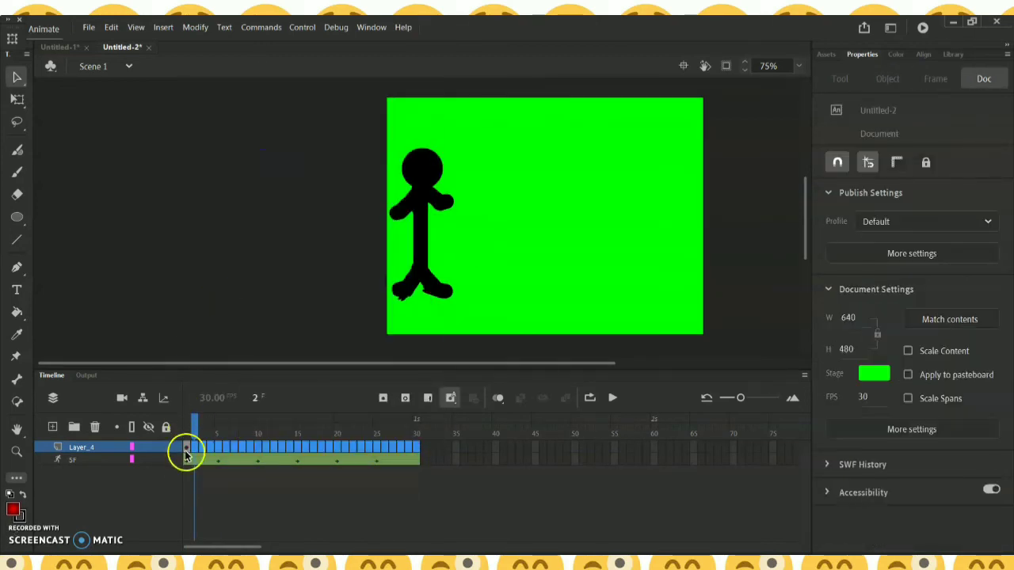
# Step: Insert a blank keyframe at frame 2 of the ball's layer and turn on onion skinning
pyautogui.click(186, 453)
pyautogui.rightClick(189, 452)
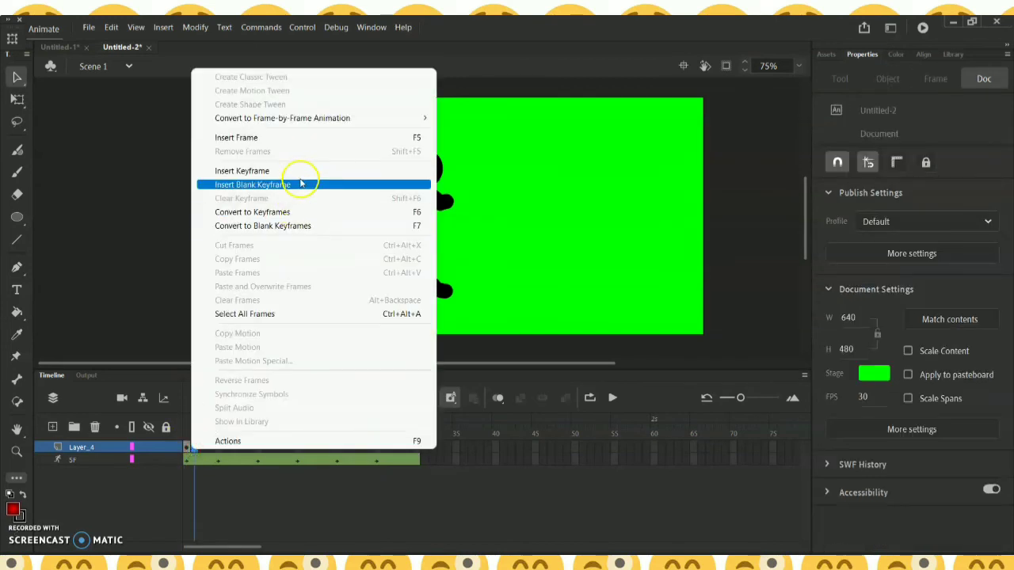
pyautogui.click(297, 186)
pyautogui.click(192, 428)
pyautogui.click(498, 398)
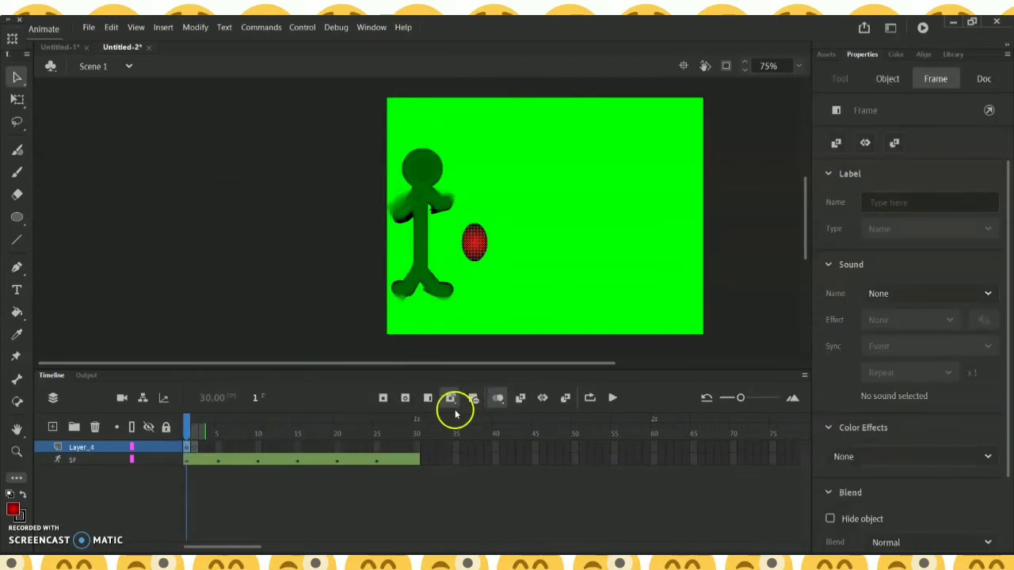
# Step: Paste the ball at frame 2 and place it down and closer to the figure, at about X 127, Y 292
pyautogui.click(194, 448)
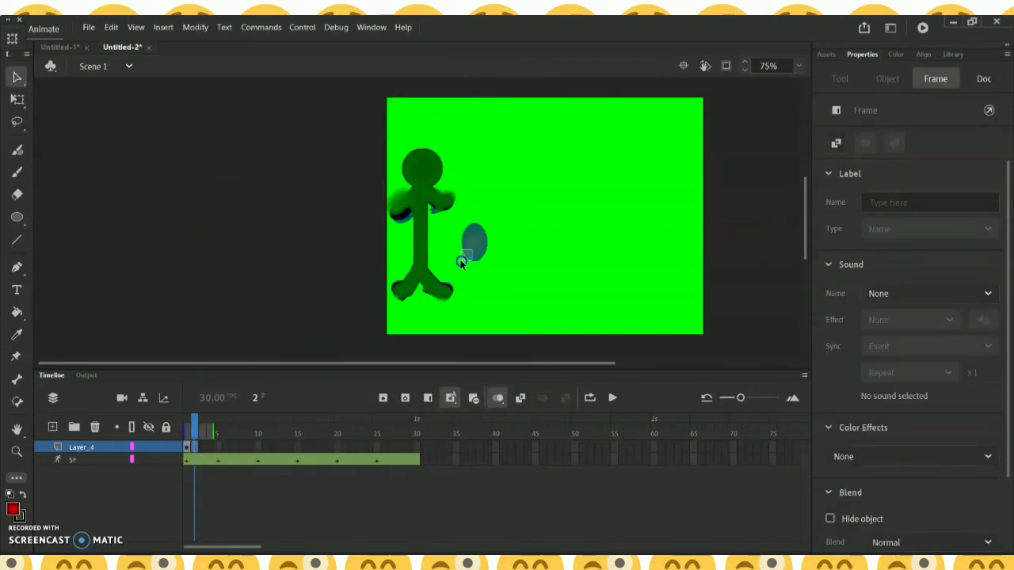
pyautogui.hotkey('ctrl', 'v')
pyautogui.moveTo(433, 240); pyautogui.dragTo(466, 264)
# Step: Insert a blank keyframe at frame 3 of the ball's layer
pyautogui.click(200, 450)
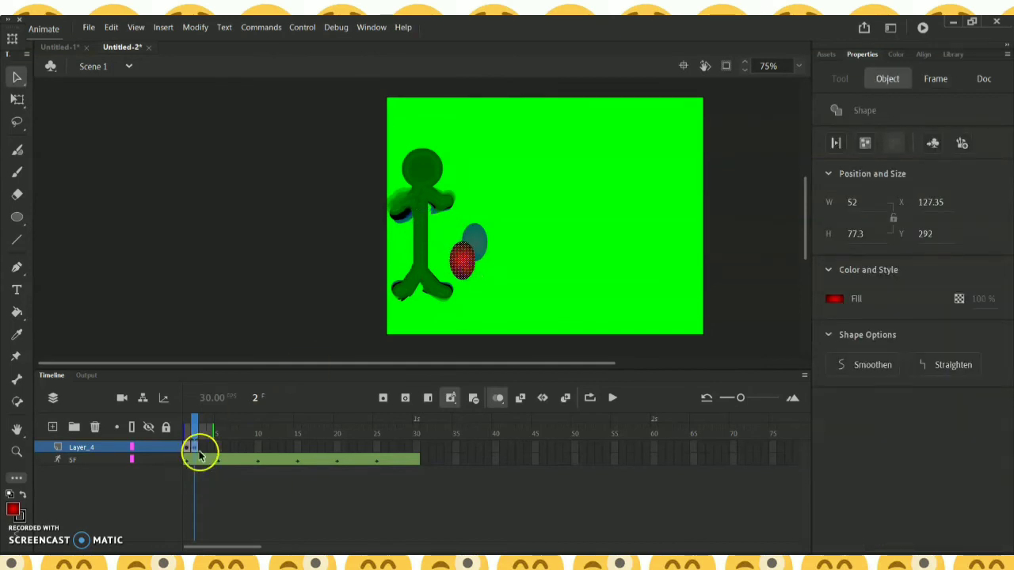
pyautogui.rightClick(200, 451)
pyautogui.click(290, 187)
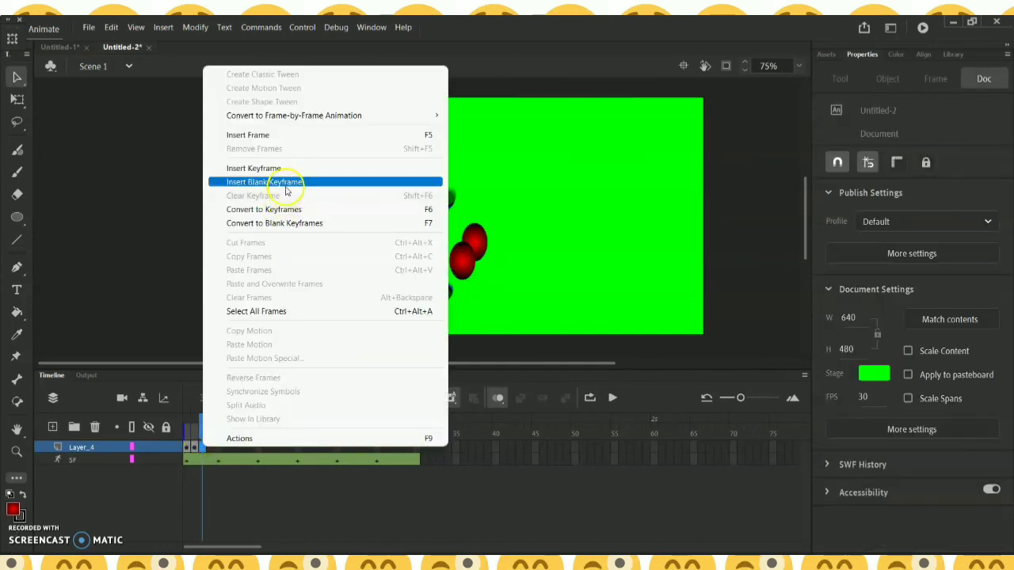
# Step: Insert a blank keyframe at frame 5, paste the ball and place it near the figure's right foot
pyautogui.click(211, 445)
pyautogui.click(211, 447)
pyautogui.click(219, 448)
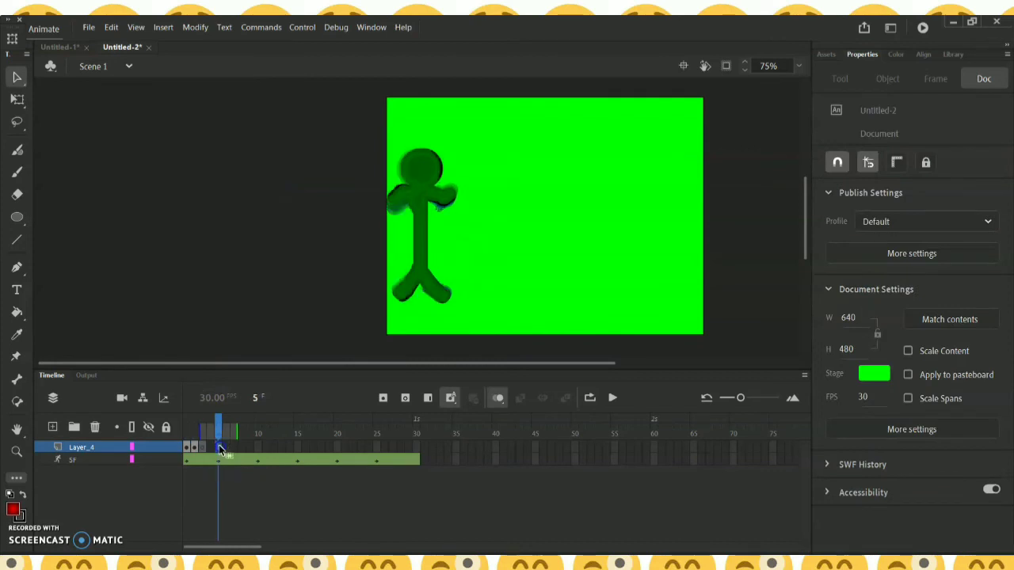
pyautogui.rightClick(219, 449)
pyautogui.click(340, 185)
pyautogui.hotkey('ctrl', 'v')
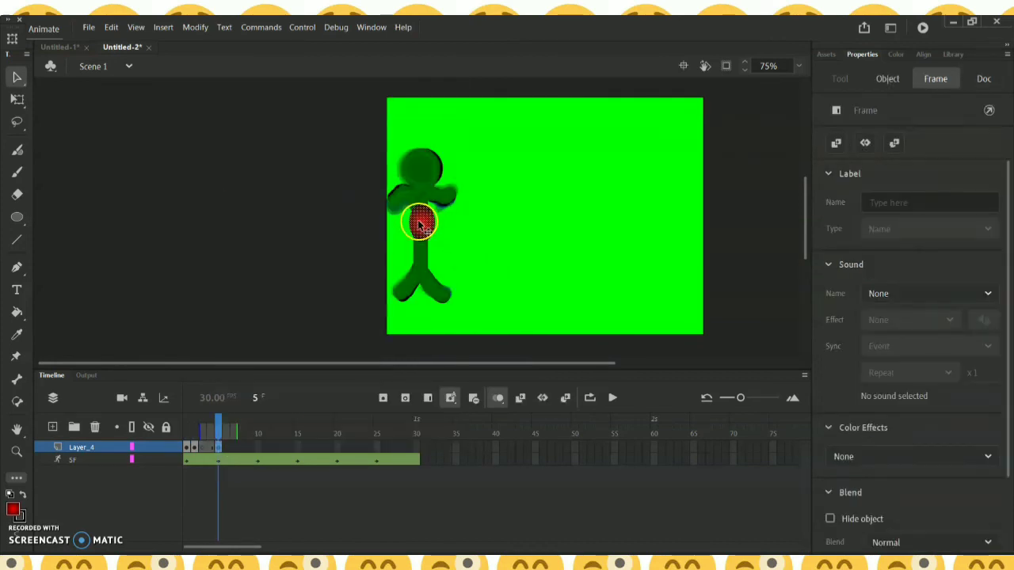
pyautogui.moveTo(419, 227); pyautogui.dragTo(455, 265)
# Step: Insert a blank keyframe at frame 10, paste the ball against the right leg and squash it round with Free Transform
pyautogui.click(259, 447)
pyautogui.rightClick(258, 447)
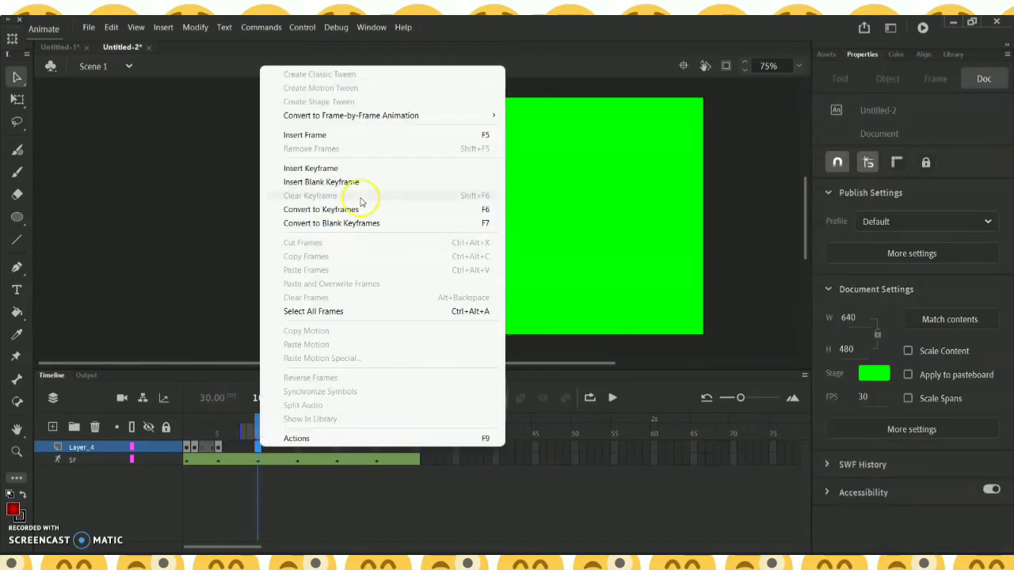
pyautogui.click(364, 185)
pyautogui.hotkey('ctrl', 'v')
pyautogui.moveTo(422, 224); pyautogui.dragTo(451, 264)
pyautogui.click(22, 101)
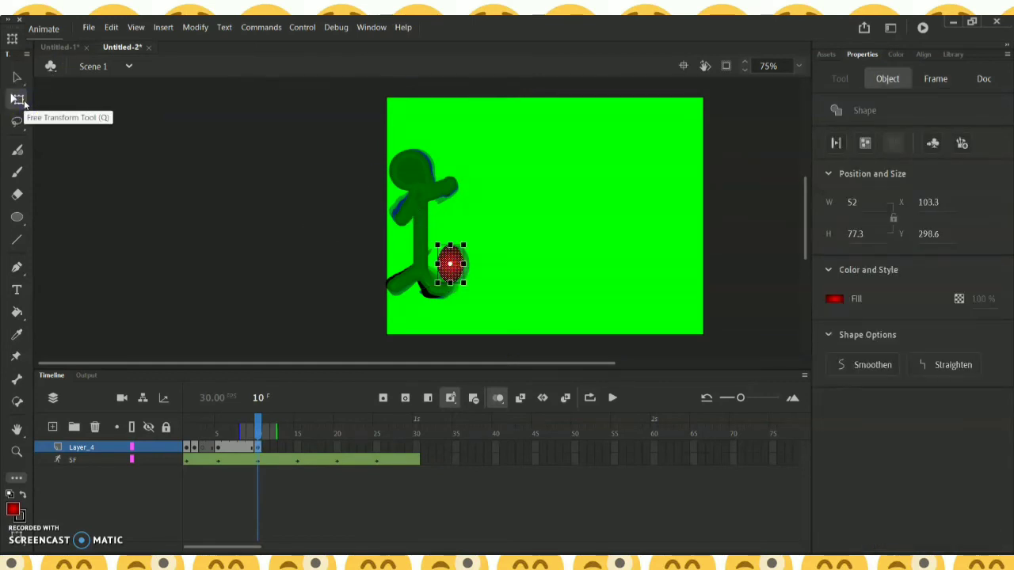
# Step: Insert a blank keyframe at frame 15 and place the ball by the figure's raised right leg
pyautogui.click(296, 448)
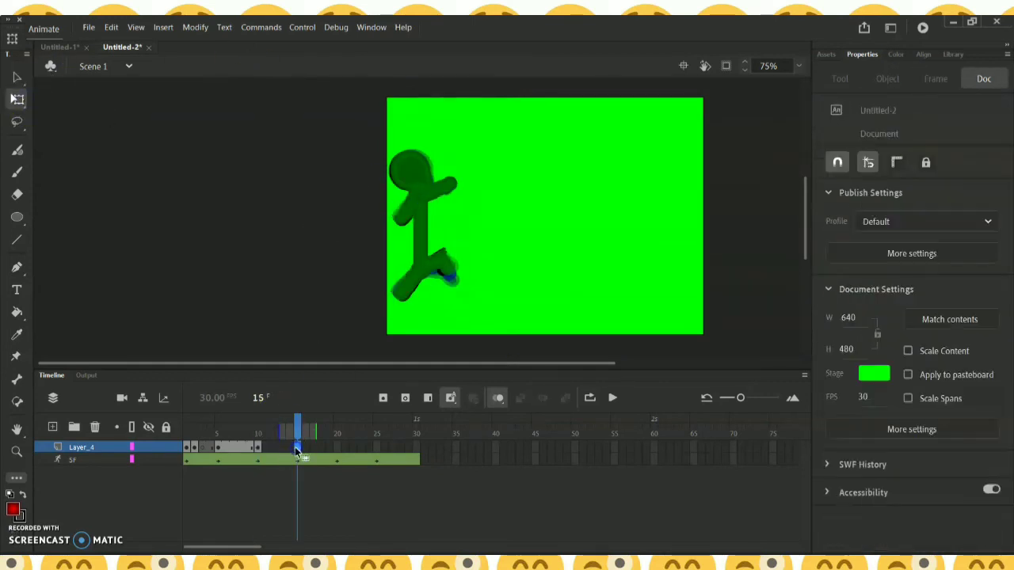
pyautogui.rightClick(294, 447)
pyautogui.click(339, 184)
pyautogui.moveTo(446, 276); pyautogui.dragTo(475, 249)
pyautogui.hotkey('ctrl', 'z')
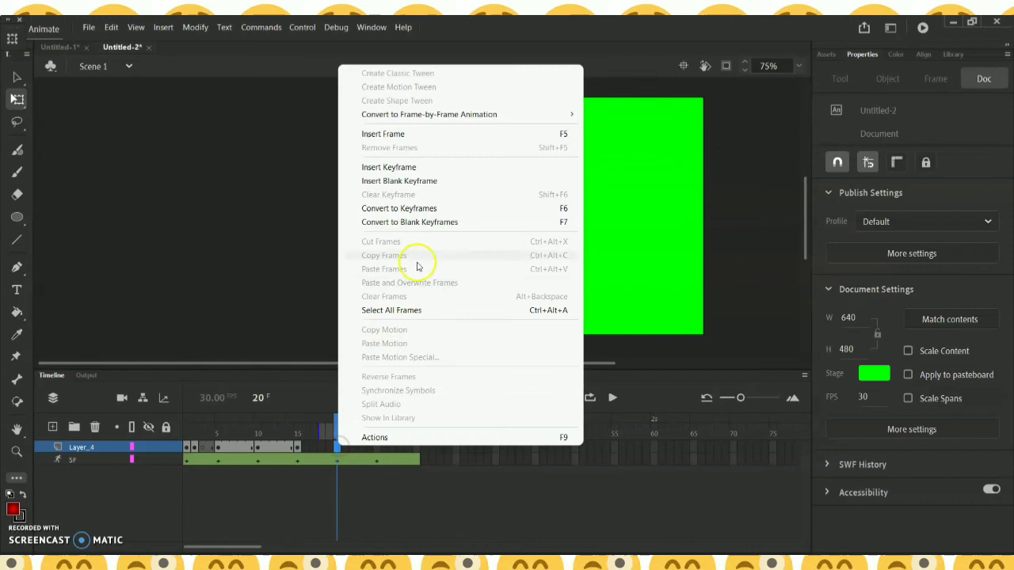
# Step: Insert a blank keyframe at frame 20, paste the ball and place it in the air just away from the figure
pyautogui.click(425, 182)
pyautogui.hotkey('ctrl', 'v')
pyautogui.moveTo(431, 245); pyautogui.dragTo(500, 234)
# Step: Insert a blank keyframe at frame 25, paste the ball and move it up and away to about X 367, Y 149
pyautogui.rightClick(377, 450)
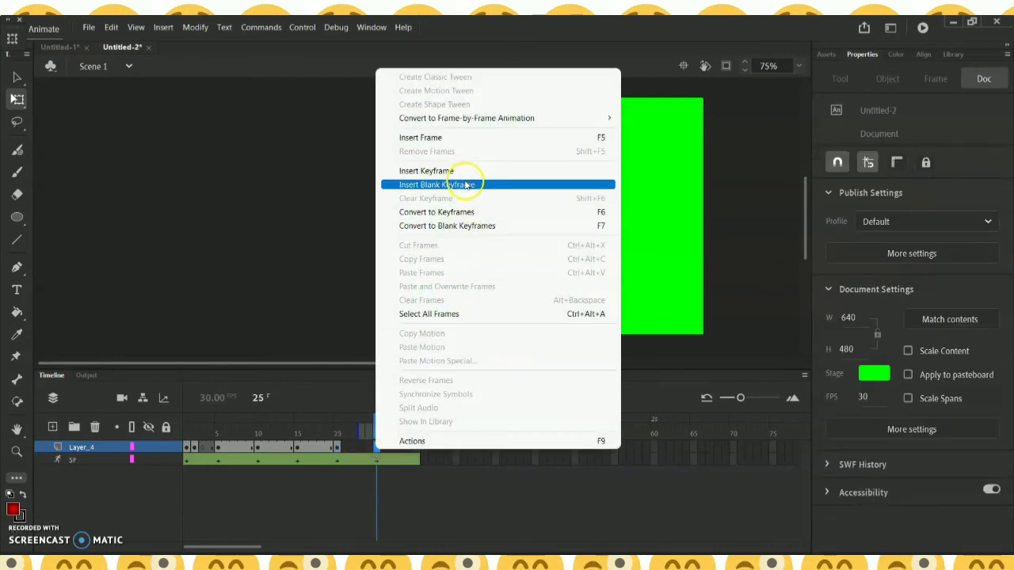
pyautogui.click(436, 185)
pyautogui.hotkey('ctrl', 'v')
pyautogui.moveTo(425, 226); pyautogui.dragTo(581, 191)
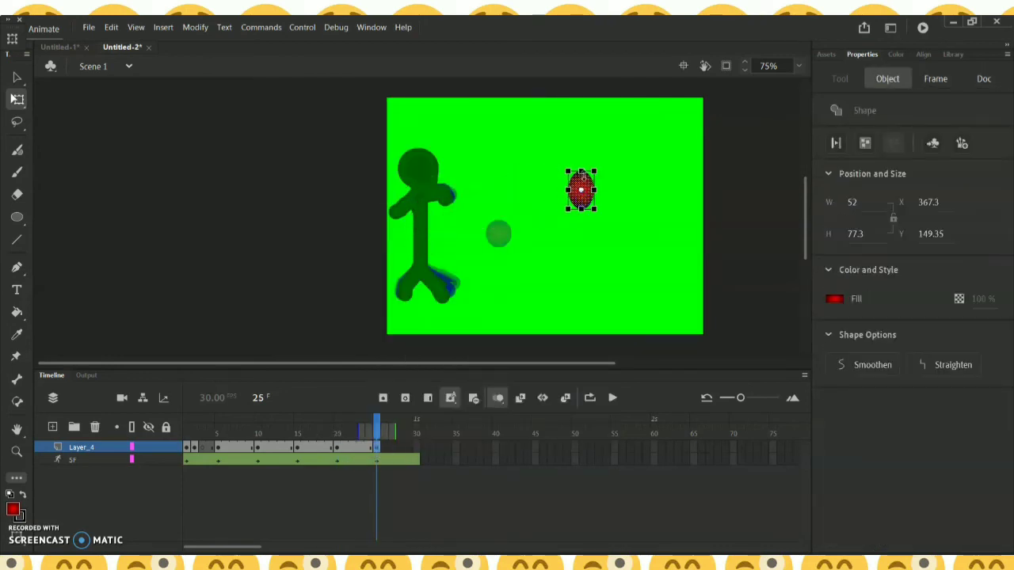
# Step: Insert a blank keyframe at frame 30, paste the flattened ball and place it at about X 498, Y 73
pyautogui.click(413, 449)
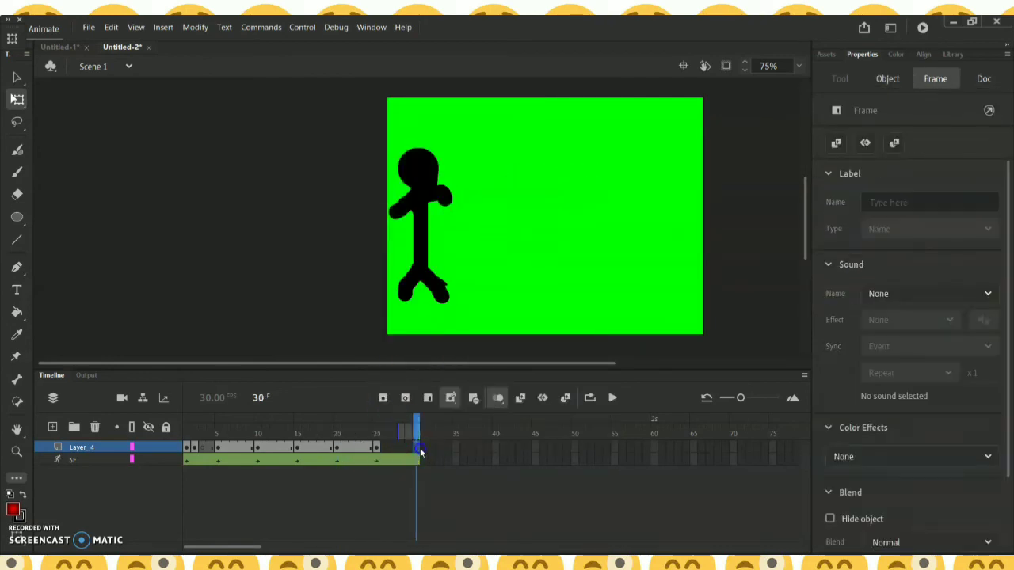
pyautogui.rightClick(416, 449)
pyautogui.click(508, 185)
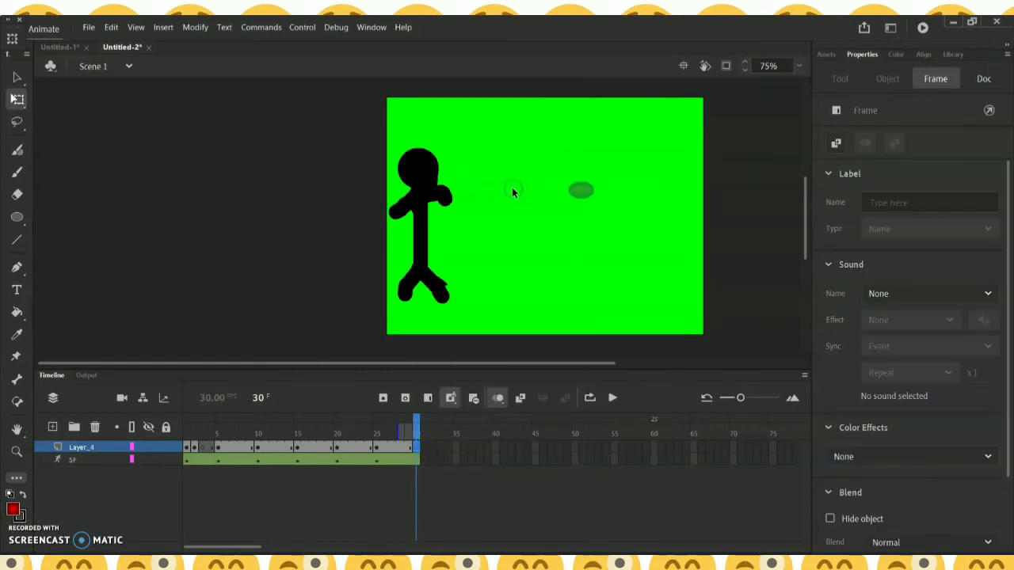
pyautogui.hotkey('ctrl', 'v')
pyautogui.moveTo(428, 223); pyautogui.dragTo(647, 142)
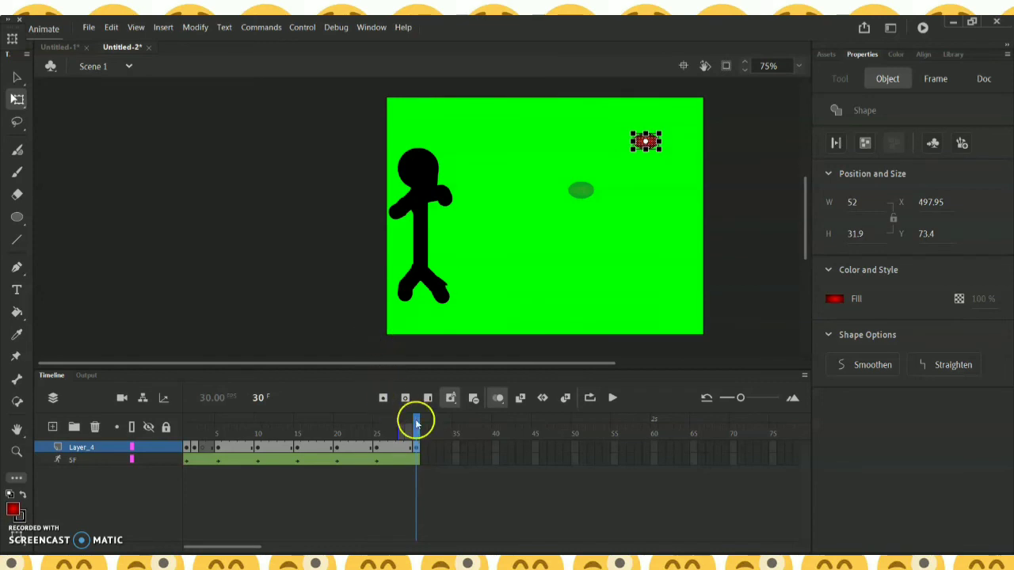
# Step: Turn off onion skinning and play the animation of the kicked ball from frame 1
pyautogui.moveTo(414, 419); pyautogui.dragTo(189, 456)
pyautogui.click(496, 396)
pyautogui.press('Return')
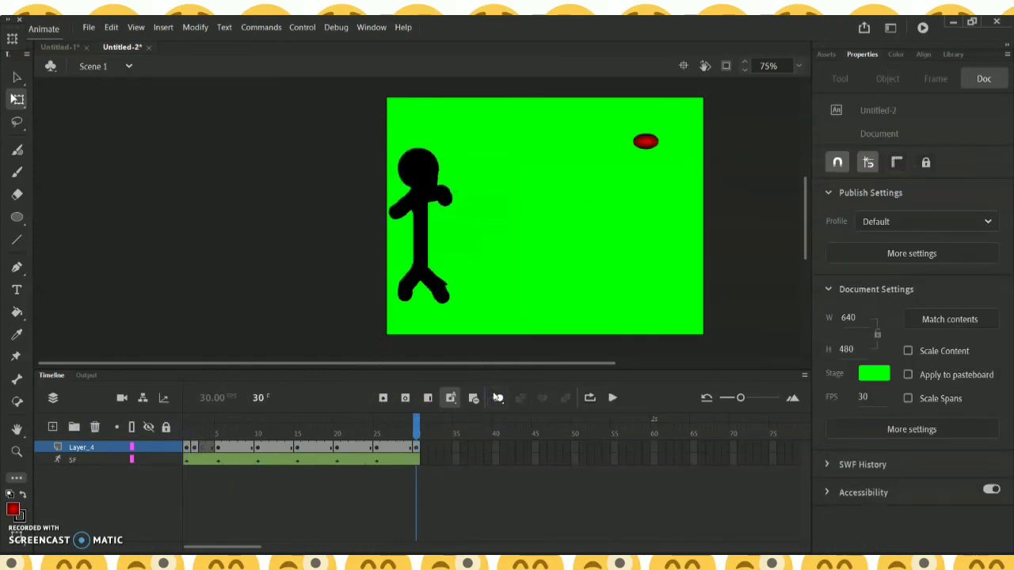
# Step: Test the movie in a preview window to check the kick animation
pyautogui.hotkey('ctrl', 'Return')
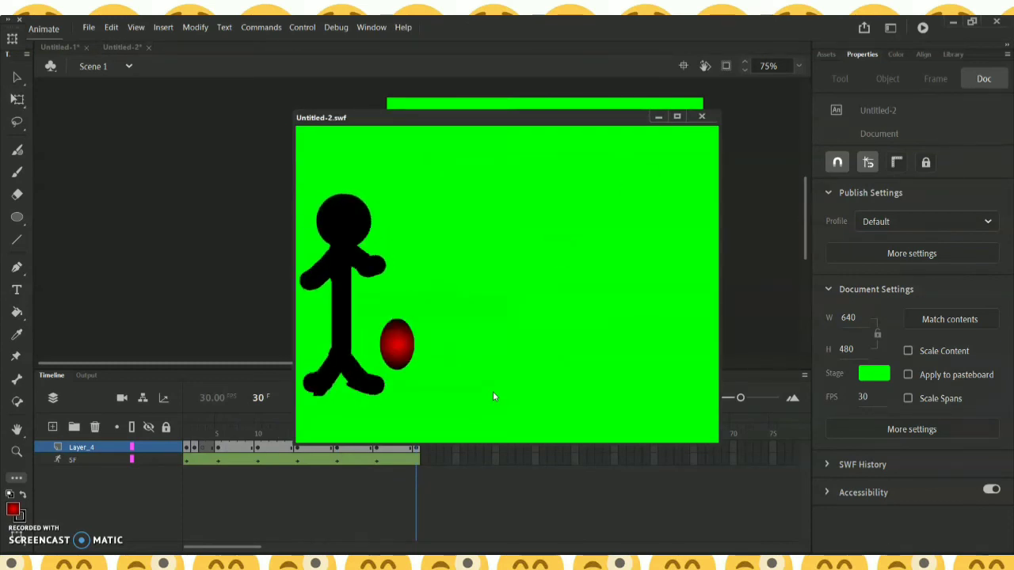
pyautogui.moveTo(32, 558)
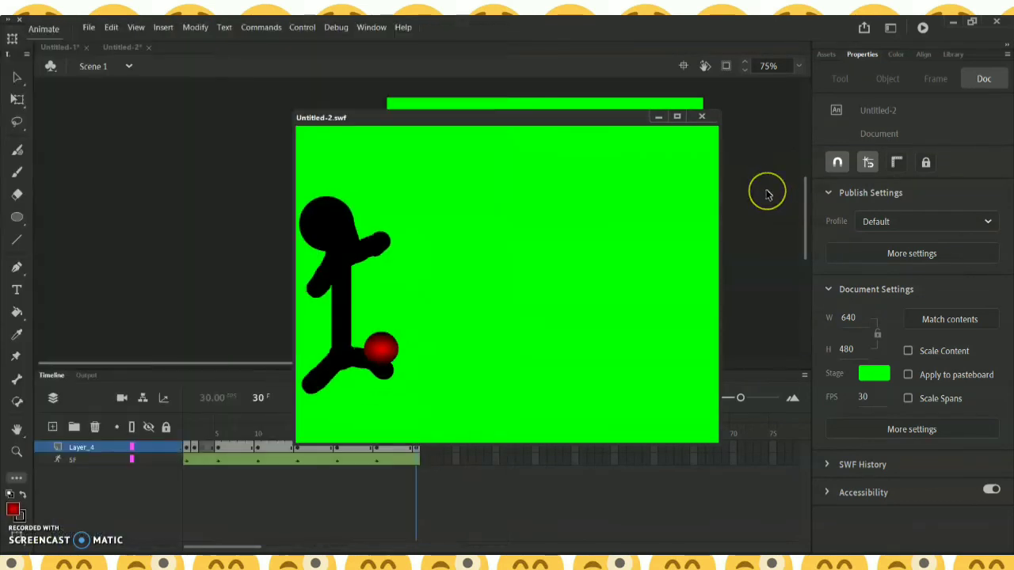